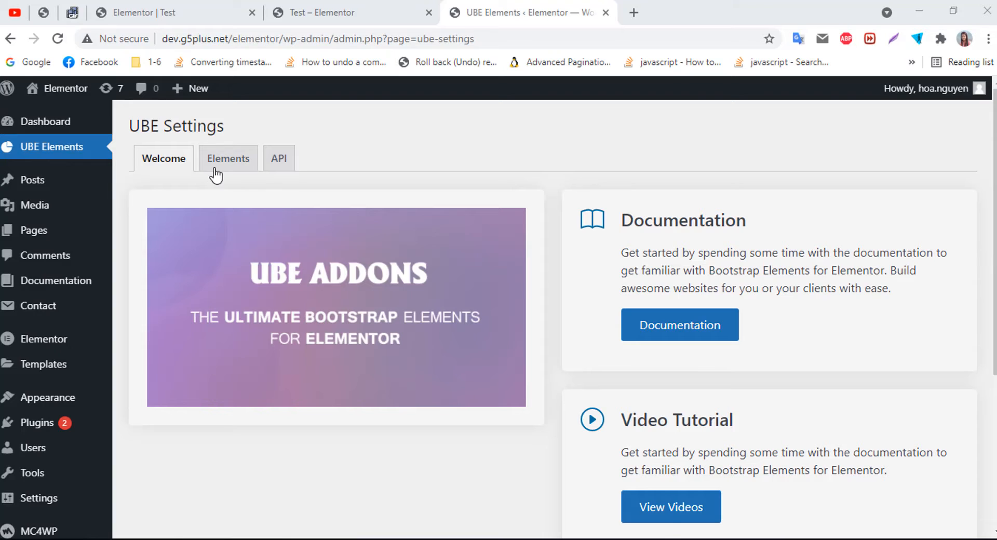
Activate the Post Masonry widget in the Posts group of the UBE element settings
left_click(217, 171)
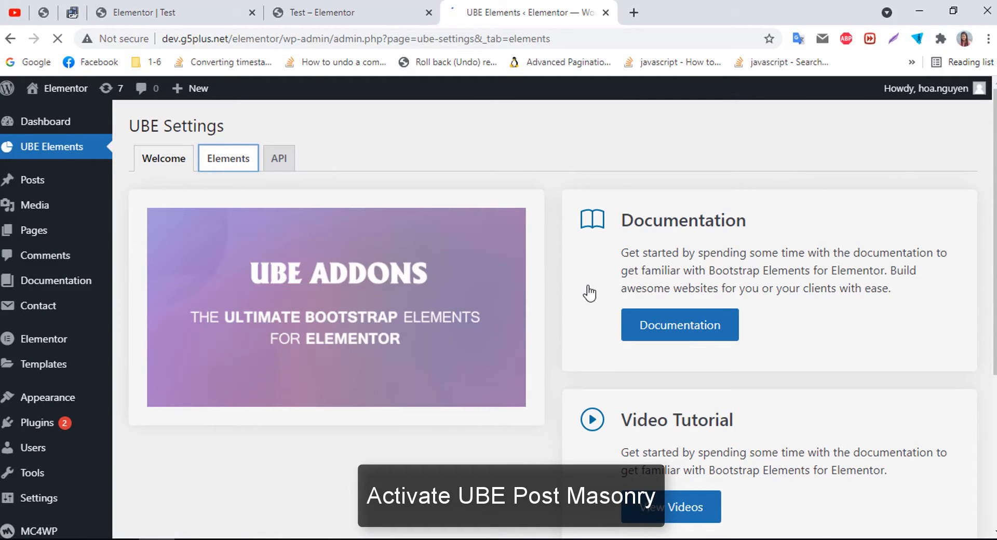
scroll(590, 292, "down", 15)
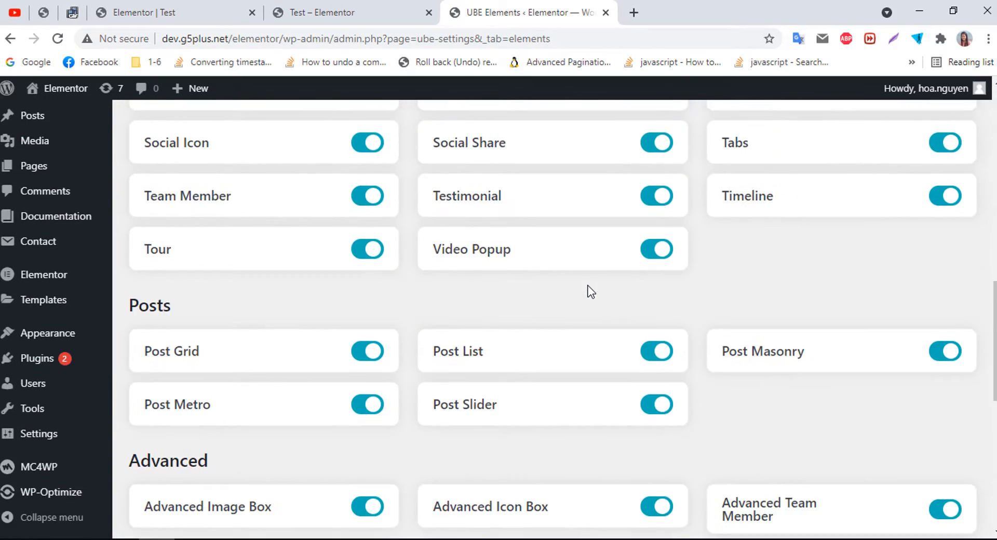
scroll(591, 292, "down", 3)
left_click(943, 205)
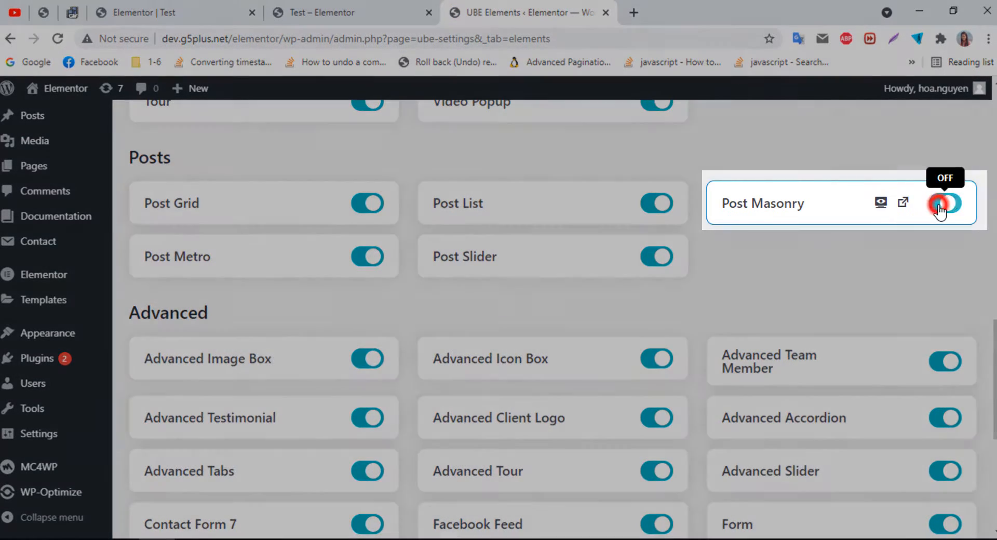
scroll(260, 491, "down", 6)
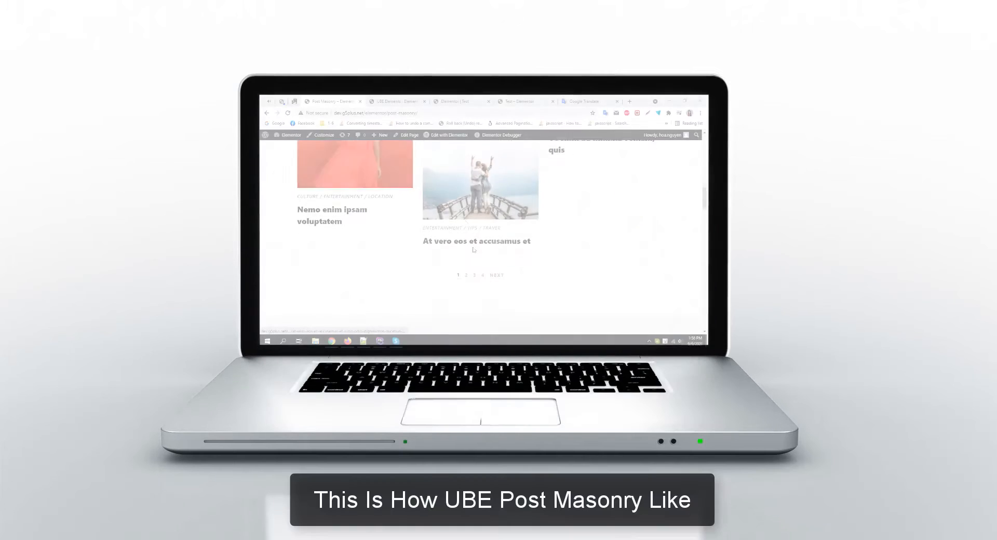
Examine the Post Masonry demo page, including its layouts, category filters and pagination
scroll(475, 250, "down", 10)
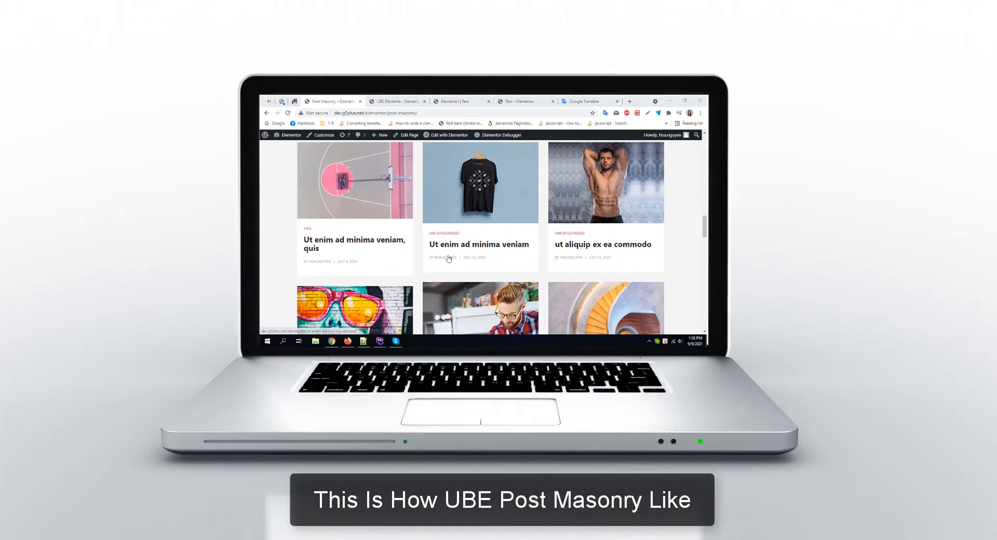
scroll(449, 259, "down", 10)
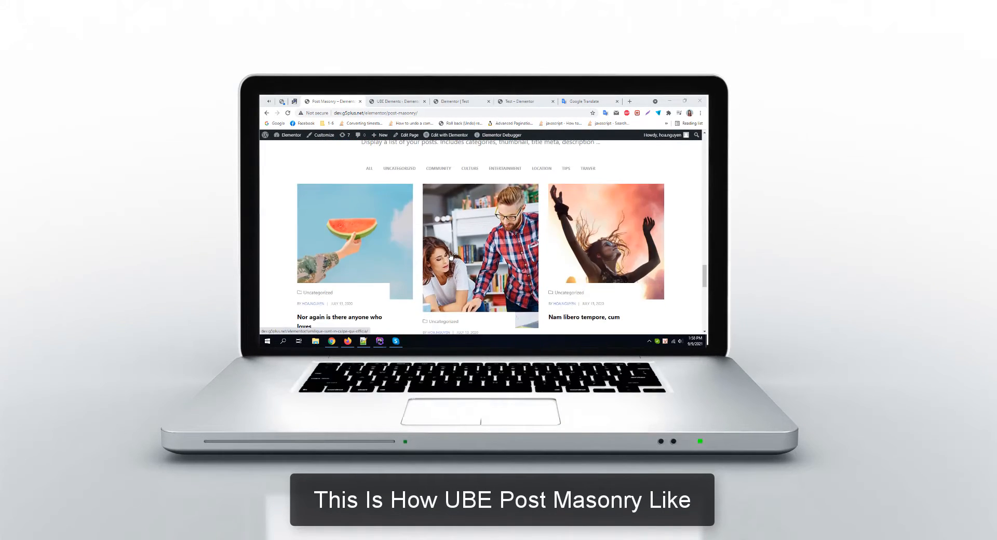
scroll(450, 256, "up", 2)
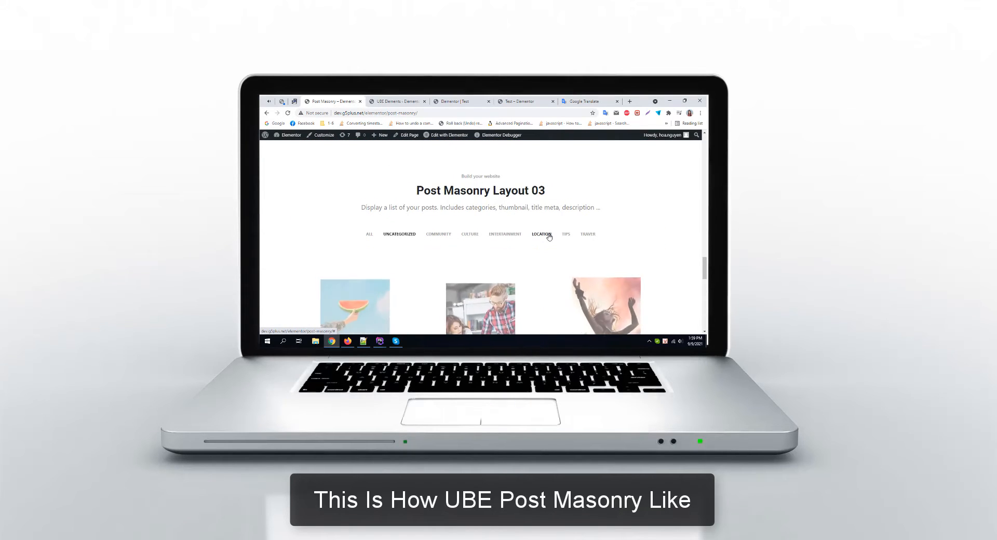
scroll(549, 237, "down", 8)
scroll(550, 237, "down", 2)
scroll(550, 237, "up", 8)
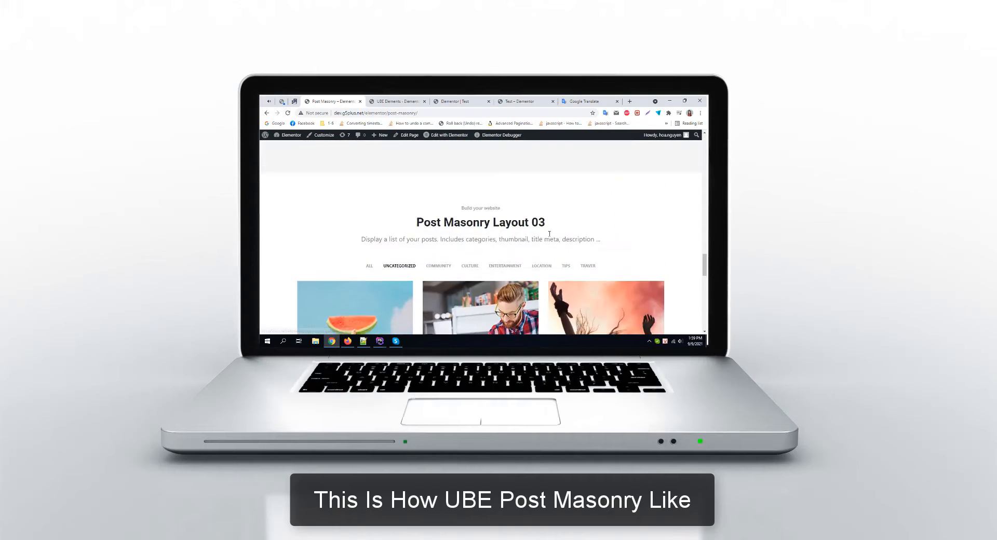
scroll(550, 237, "down", 9)
left_click(501, 304)
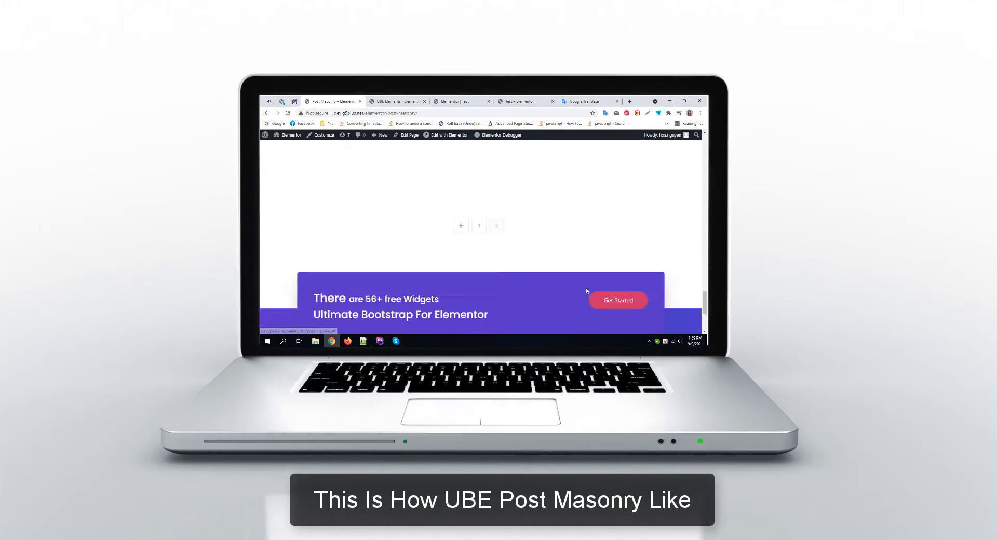
scroll(588, 288, "down", 5)
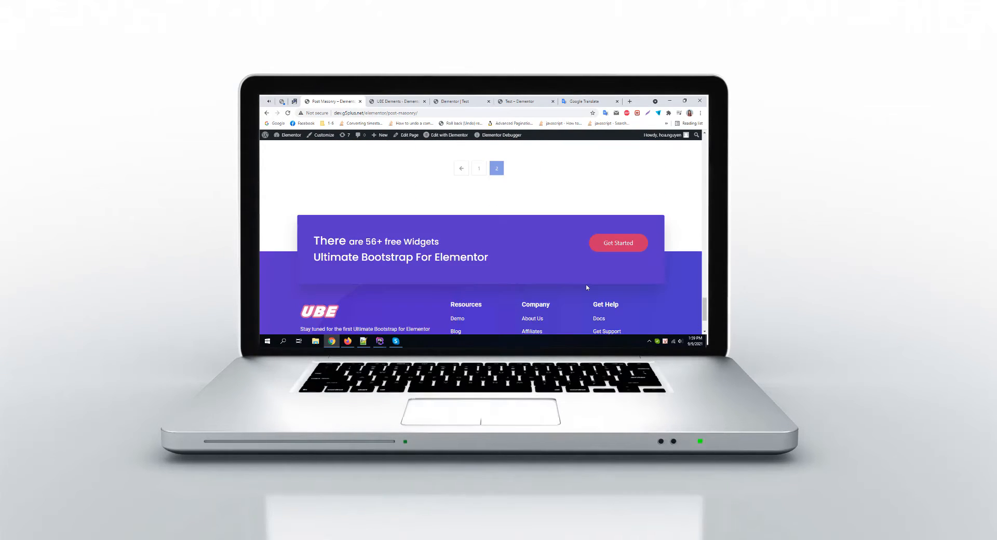
scroll(586, 286, "up", 8)
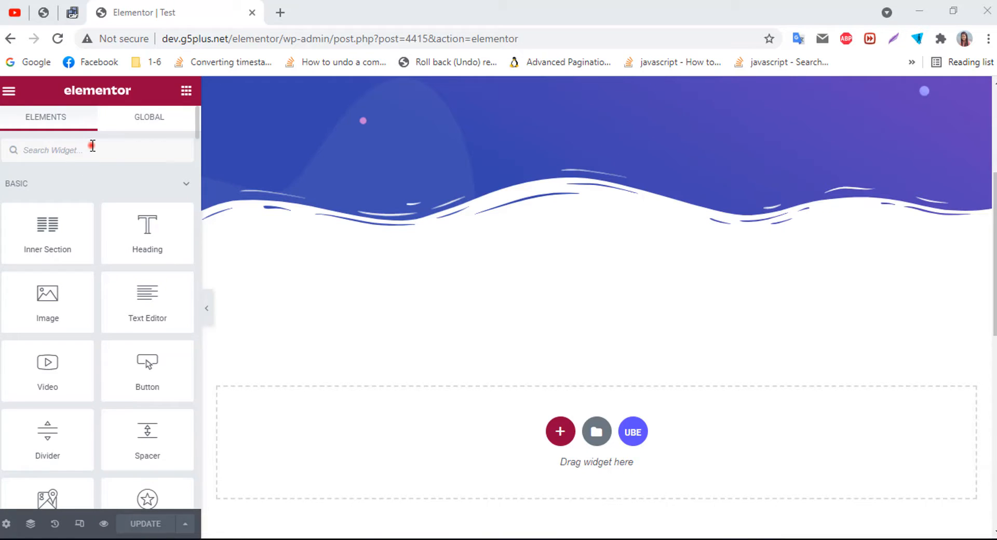
Find the Post Masonry widget and place it in the empty section of the Test page
left_click(93, 146)
type("post ma")
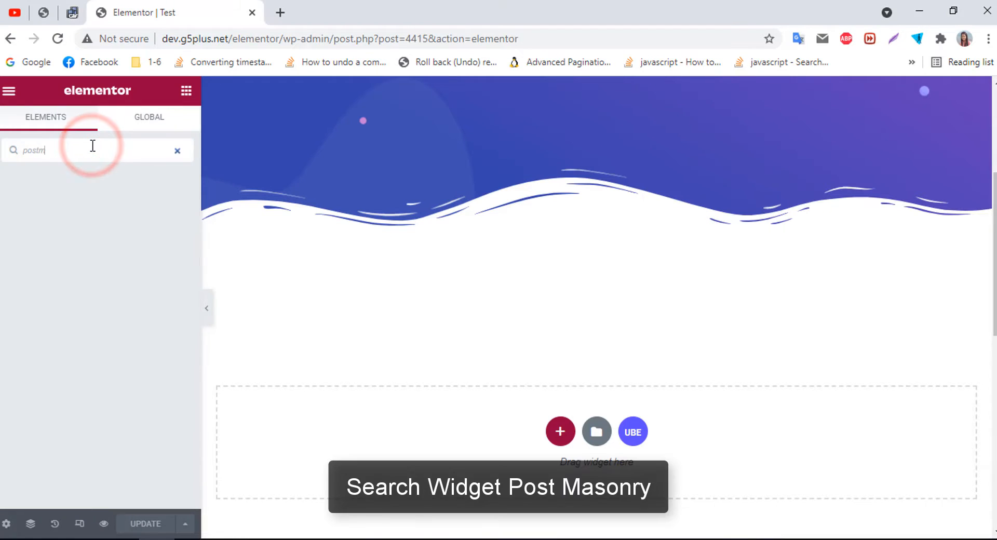
left_click_drag(50, 213, 330, 443)
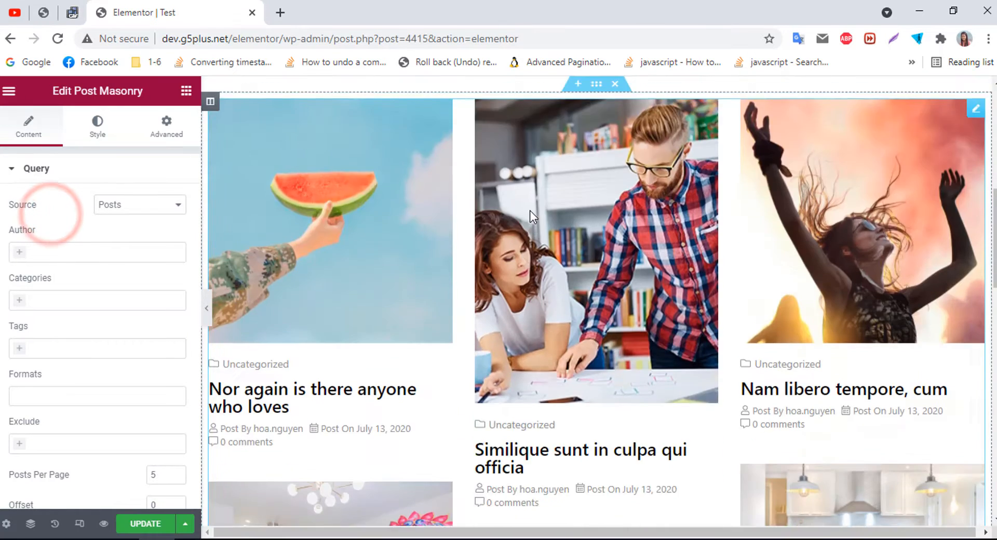
Try Manual Selection as the query source with "Duis aute irure dolor in reprehenderit", "At vero eos et accusamus et" and "Et harum quidem rerum facilis"
left_click(133, 204)
left_click(130, 229)
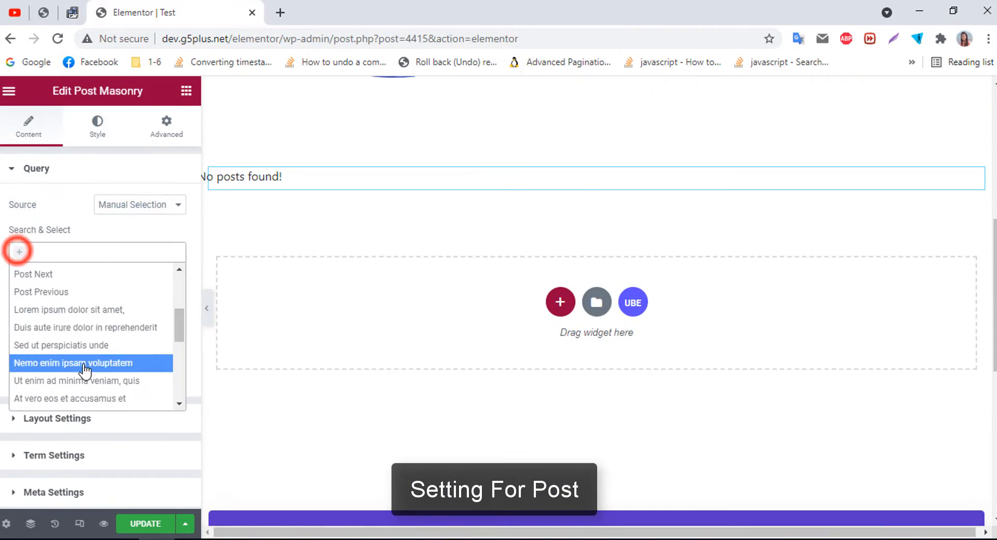
left_click(161, 256)
left_click(85, 360)
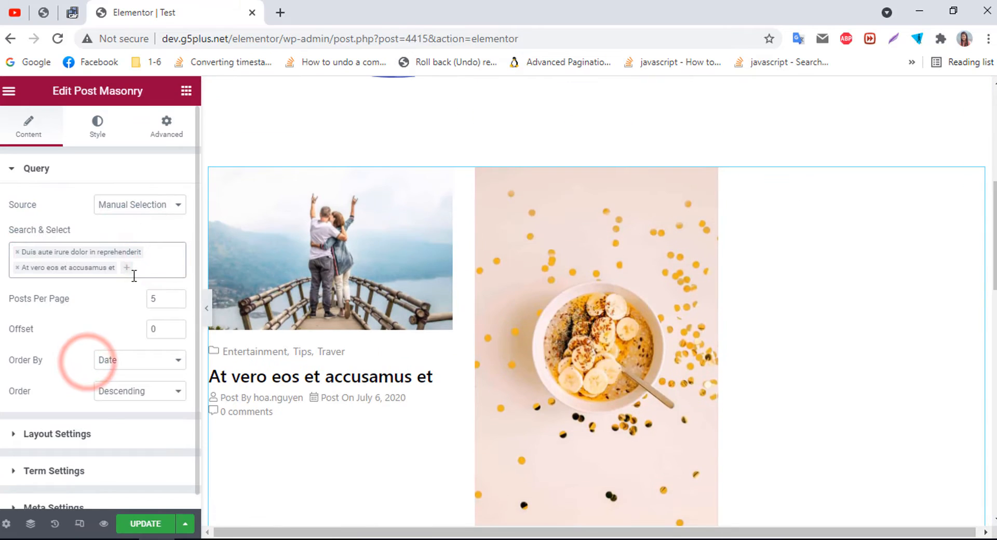
left_click(125, 272)
left_click(85, 394)
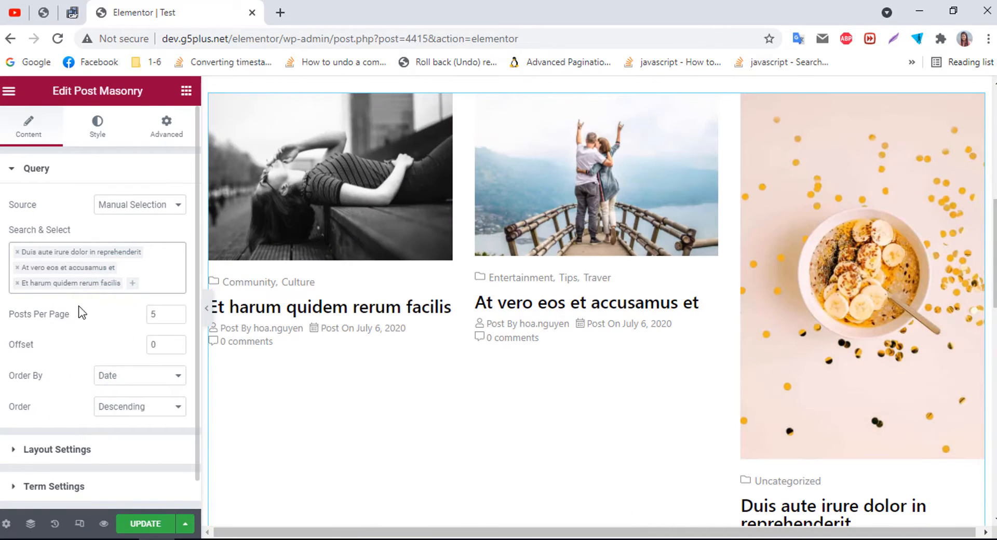
Set the query source back to Posts and filter the posts by the site author
left_click(178, 204)
left_click(159, 219)
left_click(26, 255)
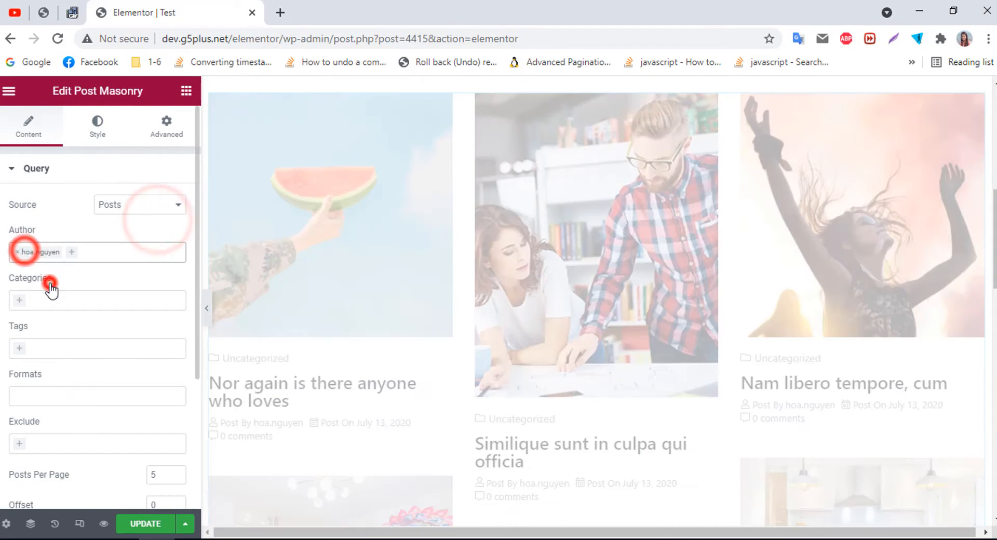
Try limiting the query to the Community category and remove that category filter again
left_click(51, 280)
left_click(61, 393)
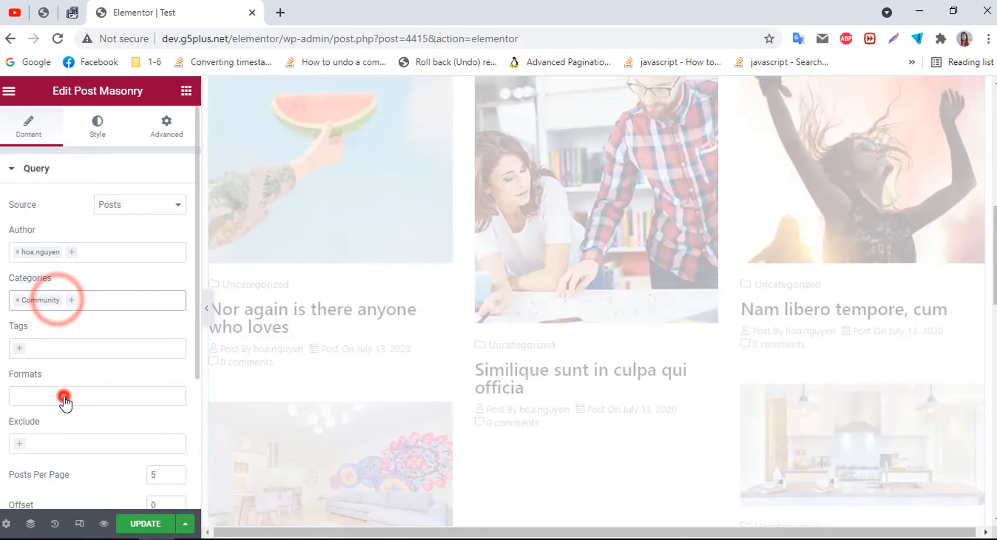
left_click(18, 300)
left_click(73, 279)
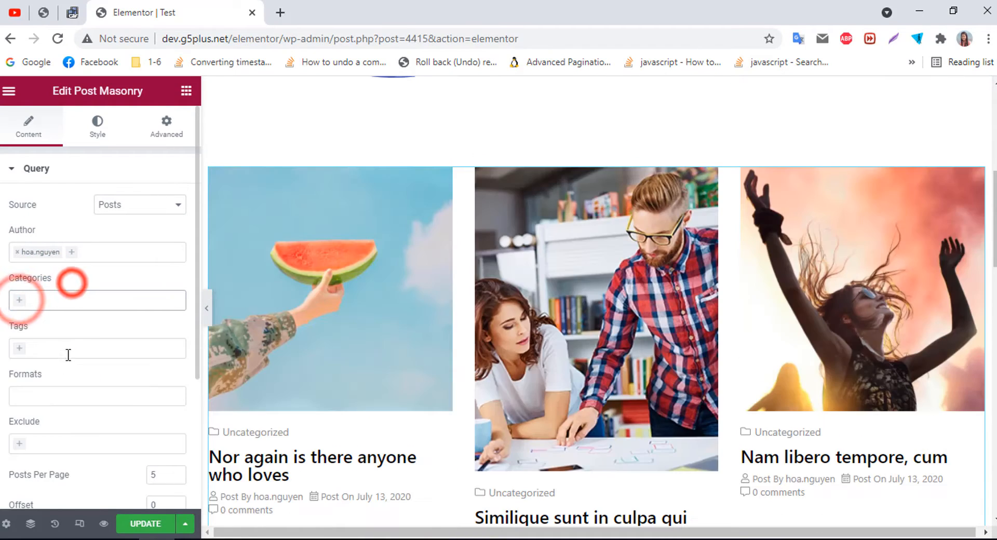
Check the tag and format filters, try excluding "Nor again is there anyone who loves", and remove the exclusion
left_click(67, 349)
left_click(50, 394)
left_click(104, 315)
scroll(104, 316, "down", 4)
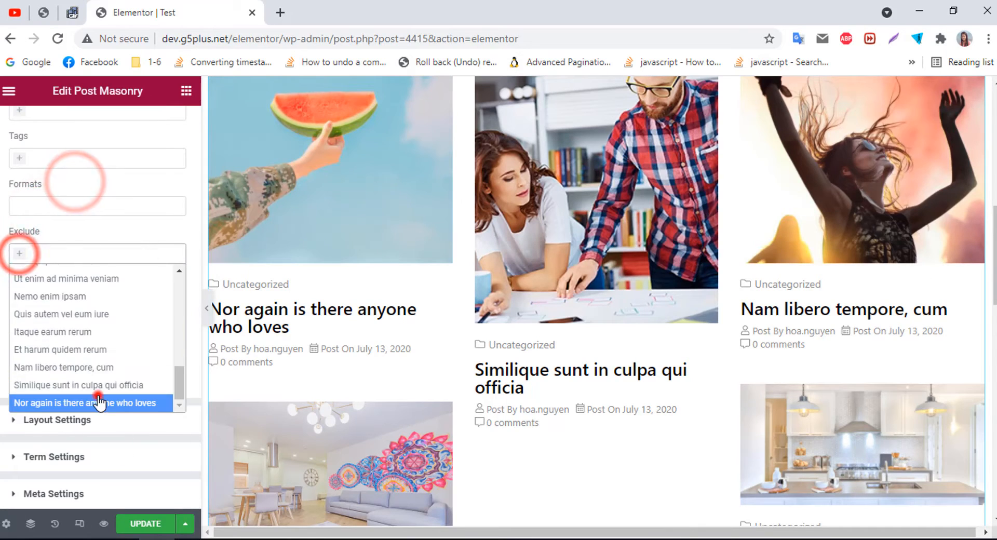
left_click(99, 402)
left_click(18, 253)
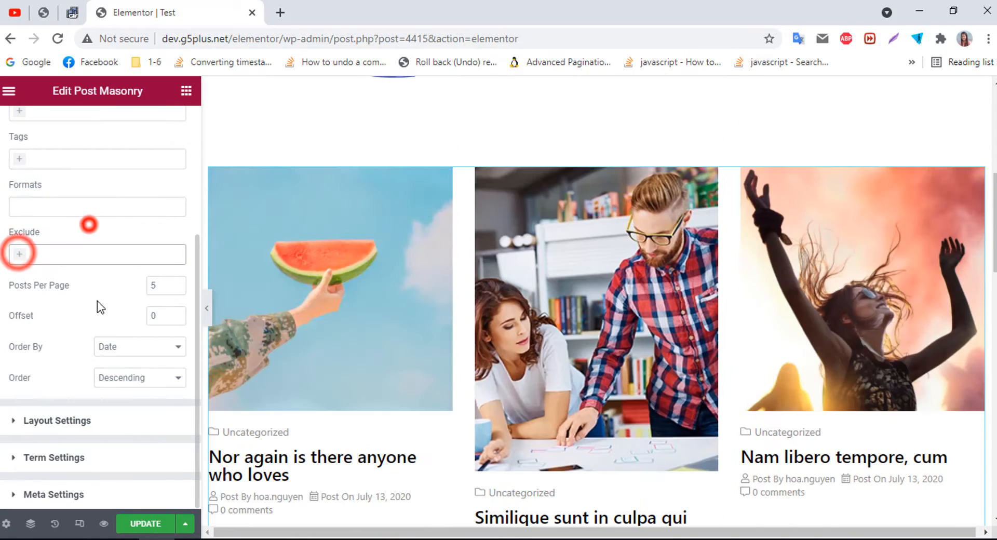
Set the query to 10 posts per page and try an offset of 2 before clearing it
type("10")
scroll(389, 280, "down", 8)
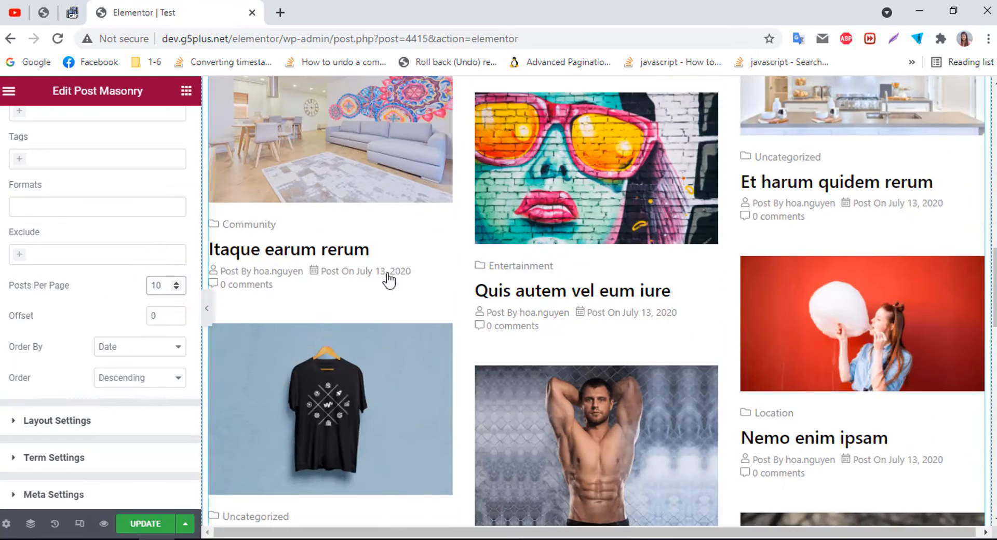
type("2")
left_click_drag(155, 321, 146, 320)
scroll(265, 267, "up", 5)
type("0")
Order the queried posts by Title in ascending order
left_click(136, 347)
left_click(120, 385)
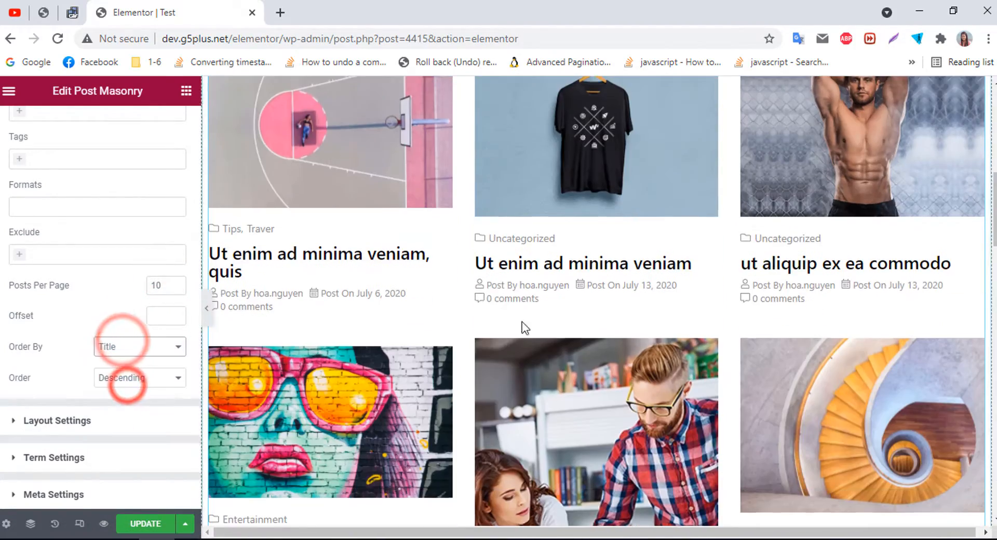
left_click(133, 378)
left_click(144, 393)
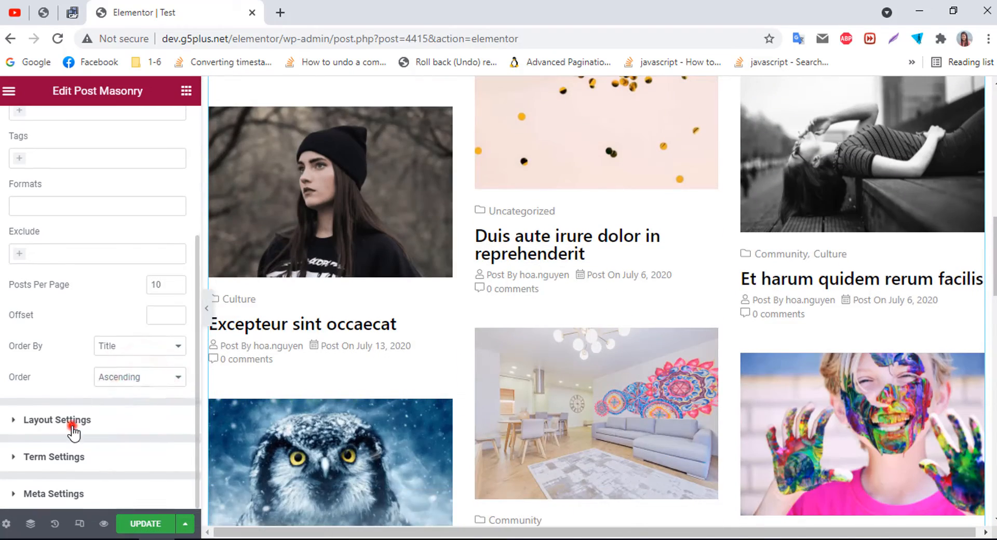
Try the alternative Post Masonry layouts on the widget, including Layout 02 and Layout 05, and return to Layout 01
left_click(72, 421)
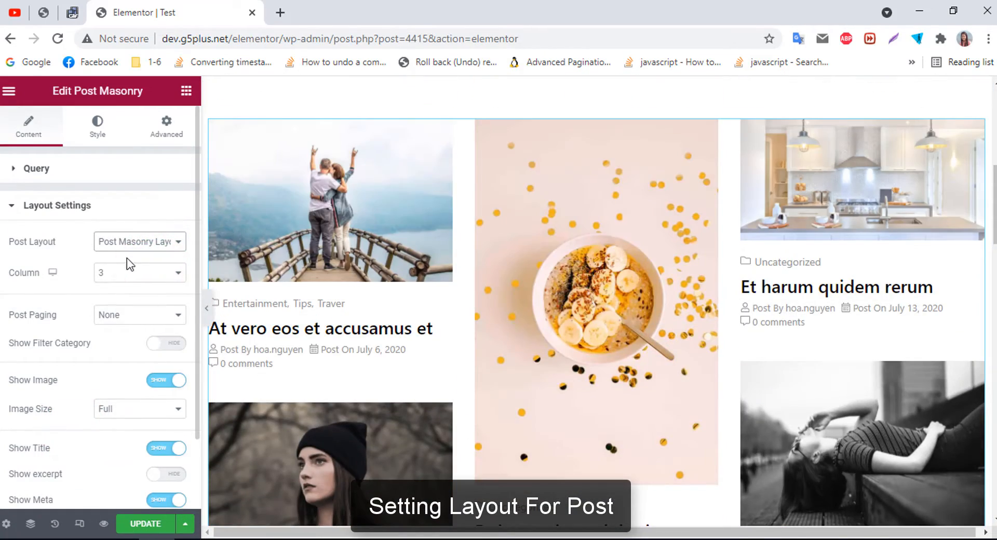
left_click(128, 244)
left_click(129, 279)
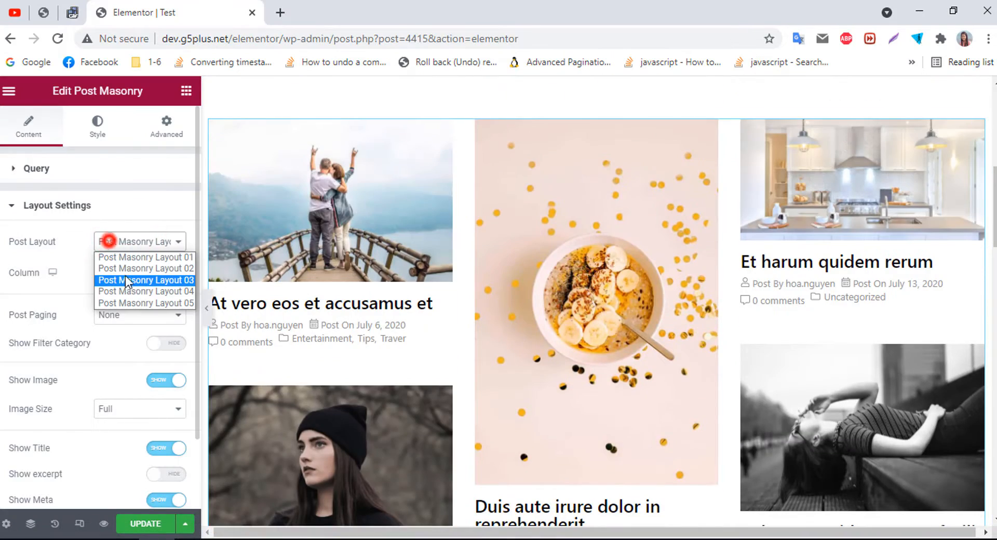
left_click(125, 280)
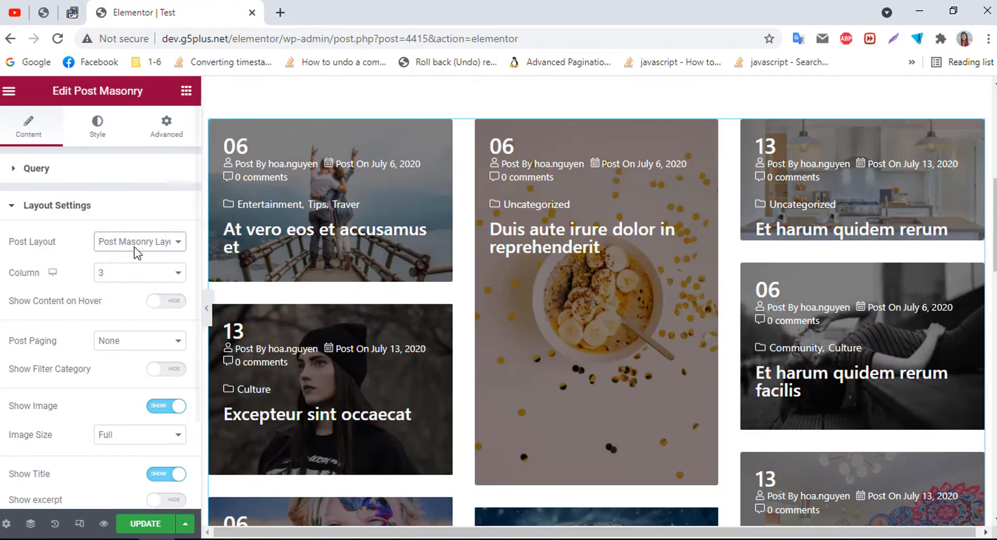
left_click(130, 218)
left_click(100, 210)
left_click(136, 237)
left_click(146, 305)
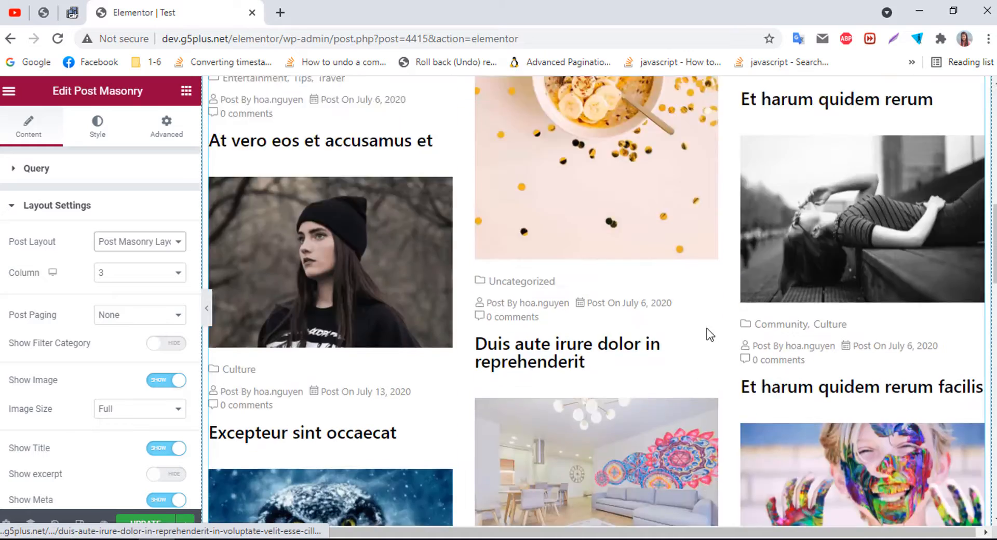
left_click(119, 240)
left_click(119, 258)
Try a 2-column masonry layout and set the column count back to 3
left_click(139, 275)
left_click(137, 294)
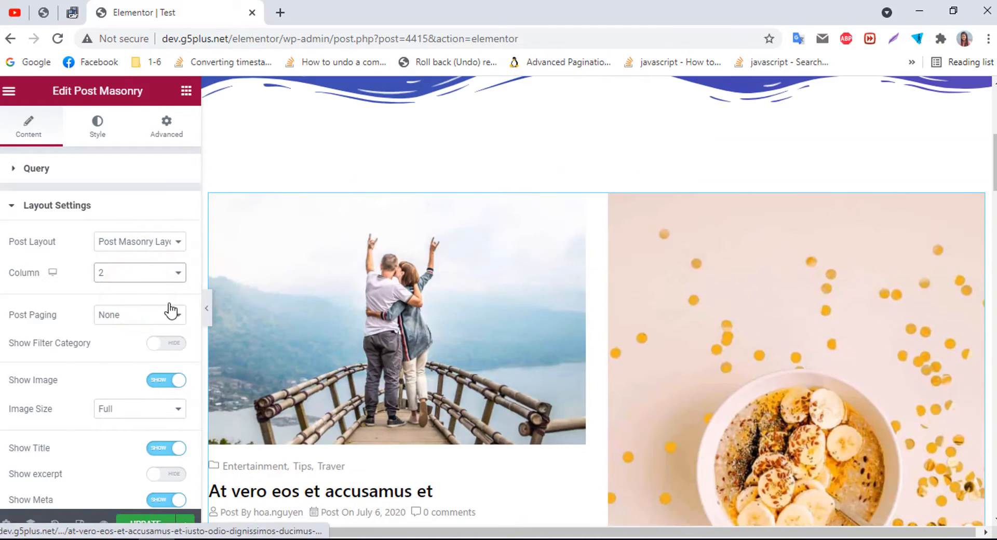
left_click(131, 271)
left_click(134, 313)
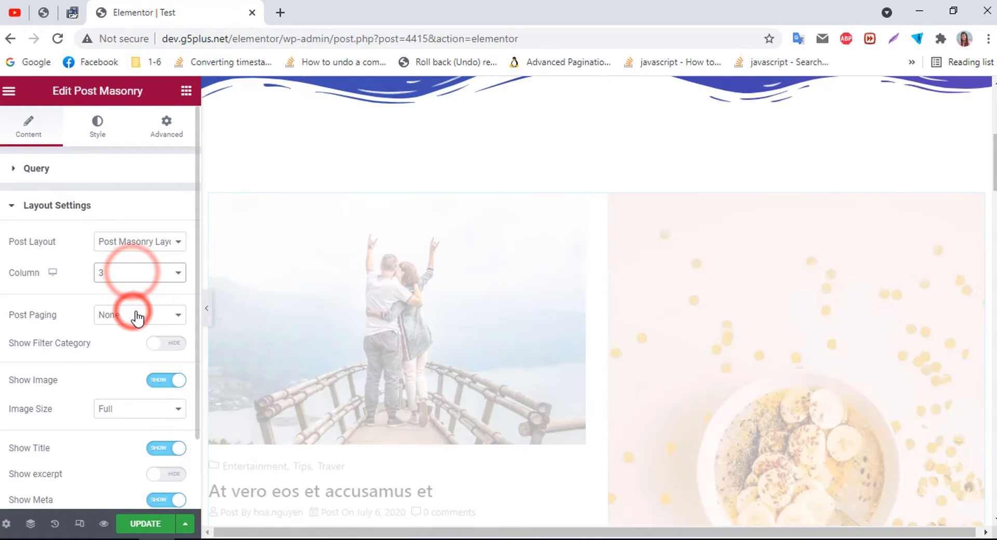
scroll(623, 268, "down", 3)
scroll(623, 268, "up", 3)
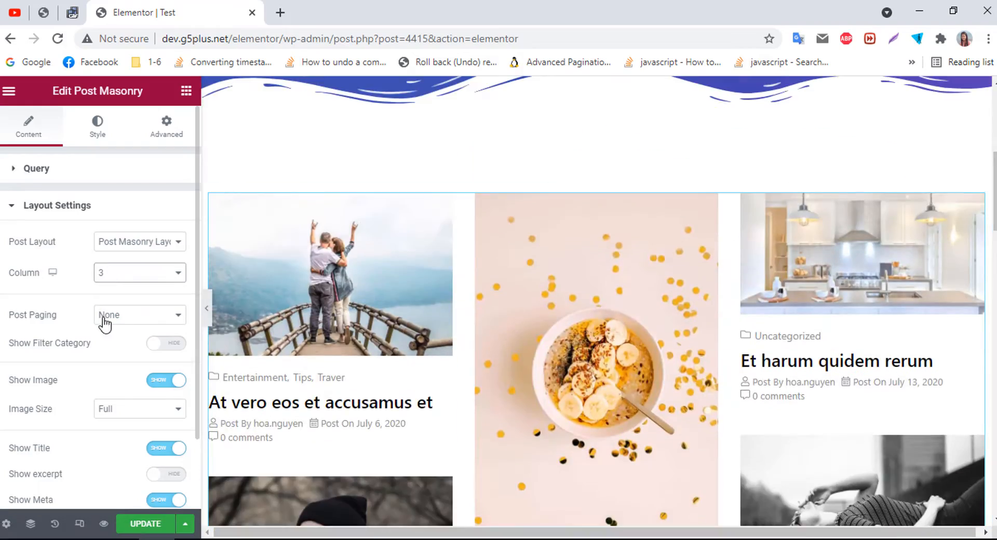
Try Load More as the post paging type and check it below the posts
left_click(160, 319)
left_click(150, 360)
scroll(404, 307, "down", 15)
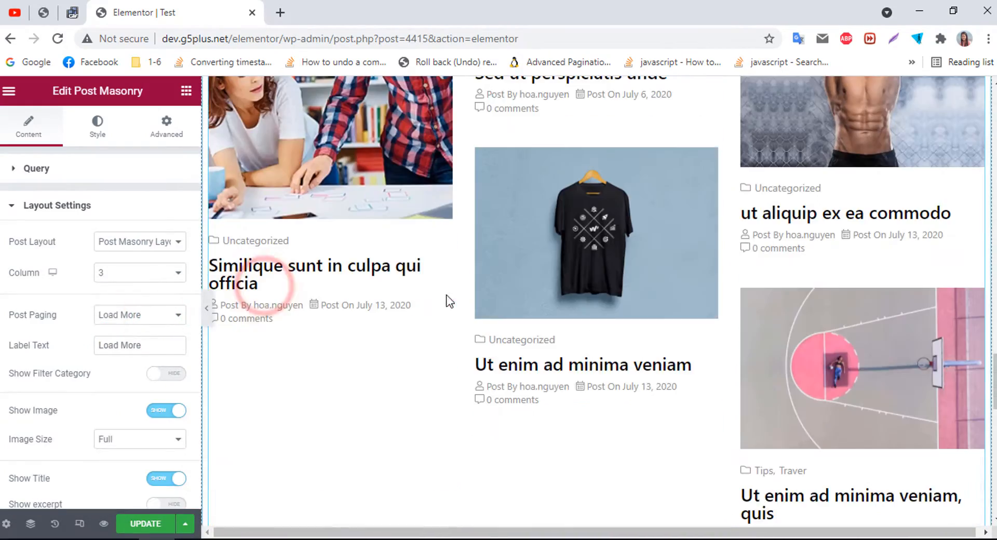
Set the post paging to Next - Previous and check the page navigation in the preview
left_click(129, 350)
scroll(568, 339, "down", 10)
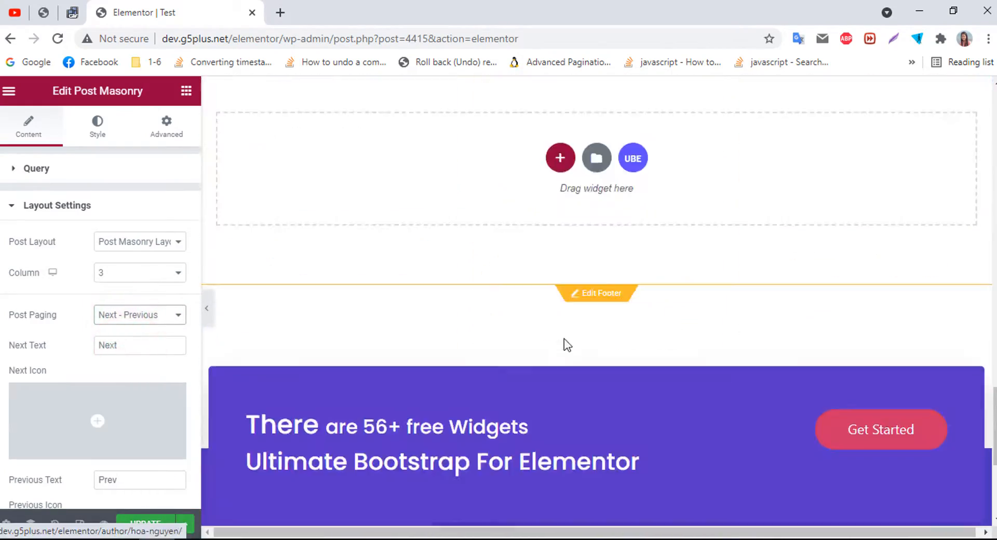
scroll(565, 342, "up", 4)
left_click(271, 255)
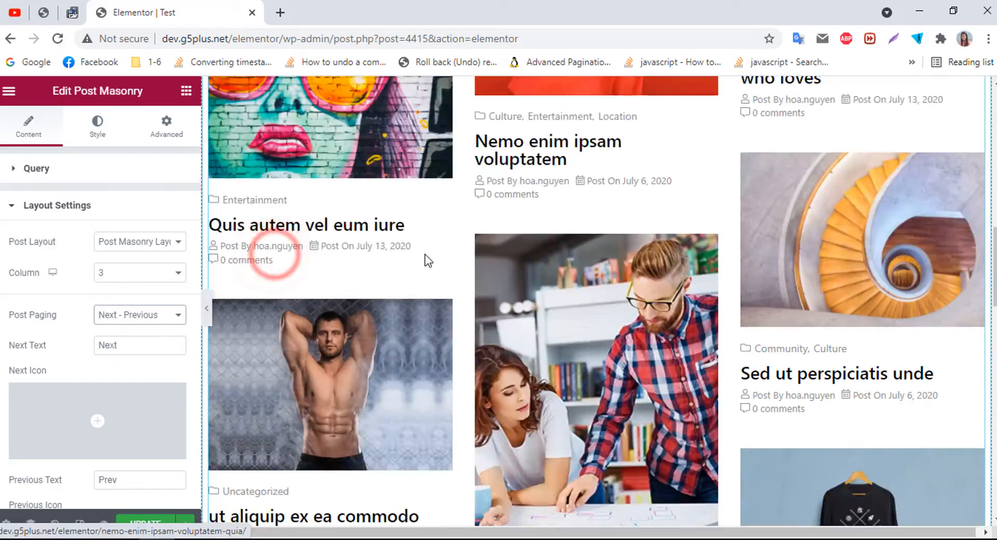
scroll(425, 261, "down", 4)
Try Pagination as the post paging type, check it in the preview, and set Post Paging to None
left_click(129, 313)
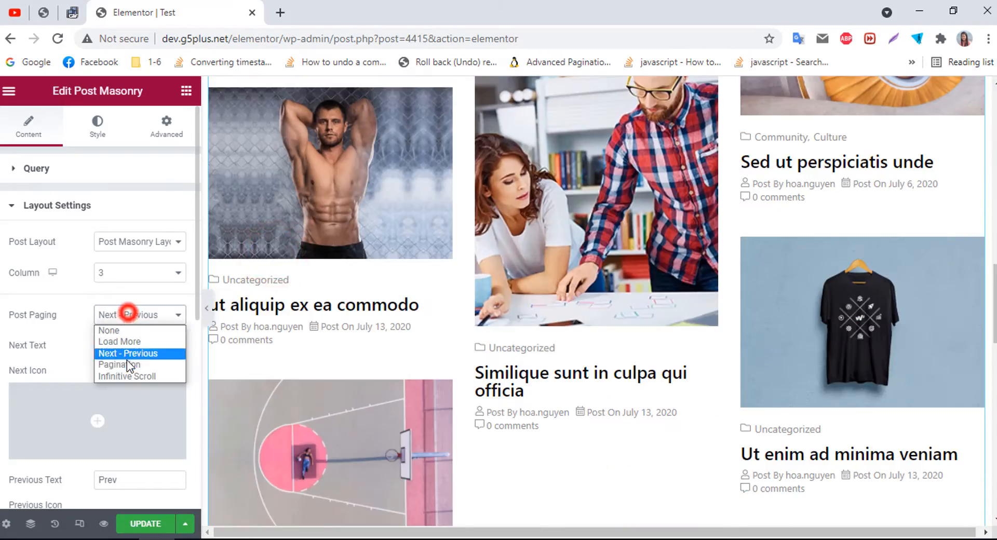
left_click(130, 362)
scroll(434, 326, "down", 15)
scroll(431, 260, "up", 5)
left_click(328, 252)
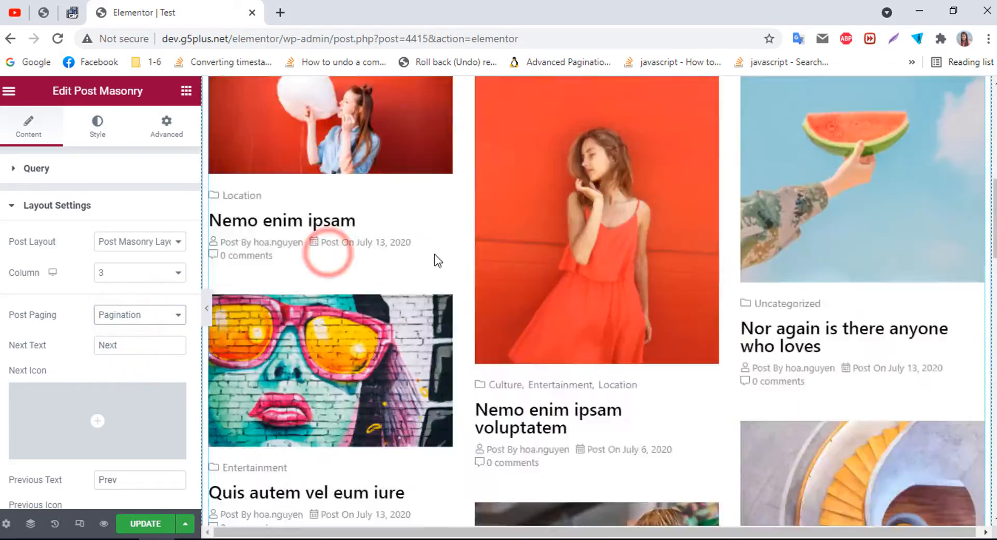
scroll(432, 260, "down", 10)
scroll(80, 352, "down", 2)
left_click(142, 237)
left_click(145, 257)
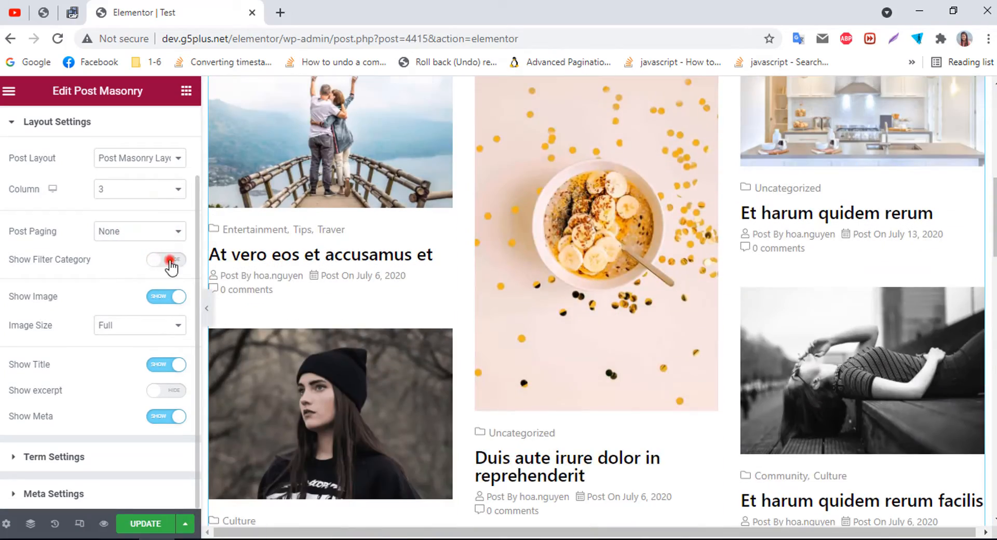
Try the category filter above the posts with Community, Elementor and Entertainment, and hide the filter again
left_click(170, 260)
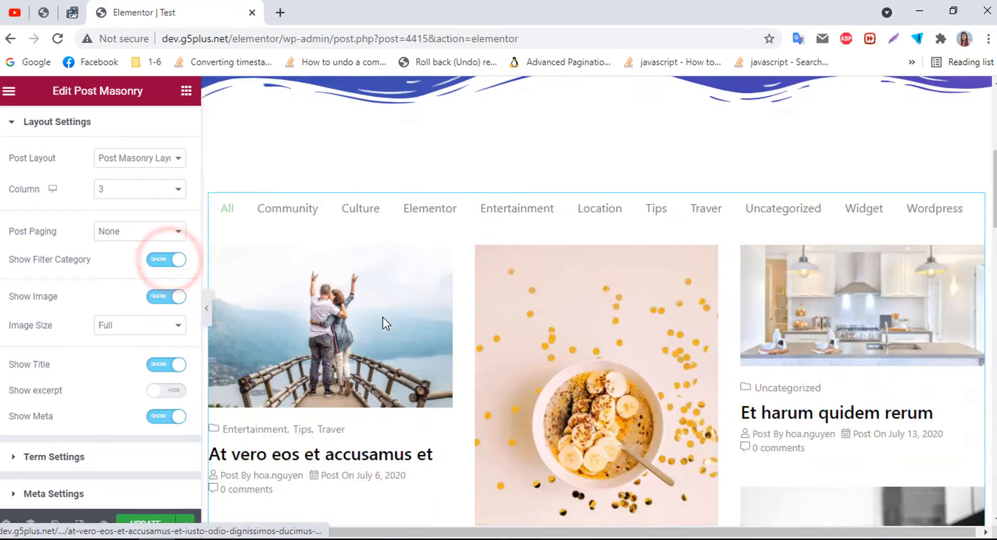
left_click(300, 213)
left_click(430, 209)
left_click(516, 208)
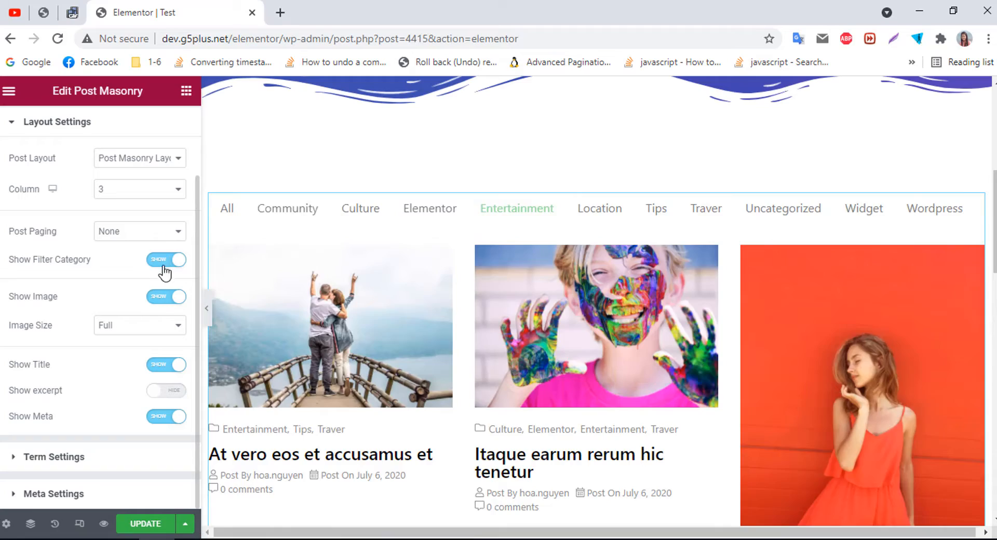
left_click(158, 260)
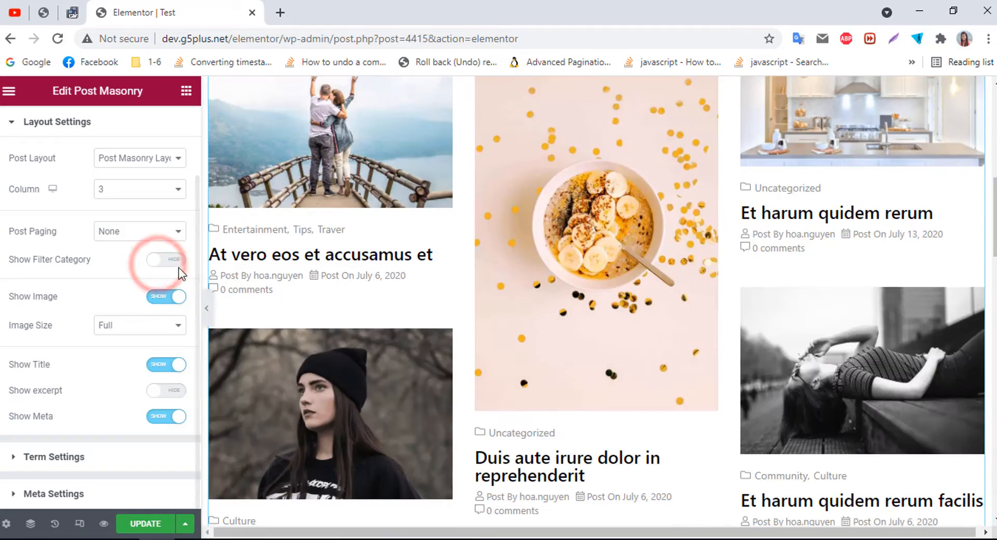
Try hiding the post images and titles and using the Large and Medium Large image sizes, restoring visibility and the Full size
left_click(156, 296)
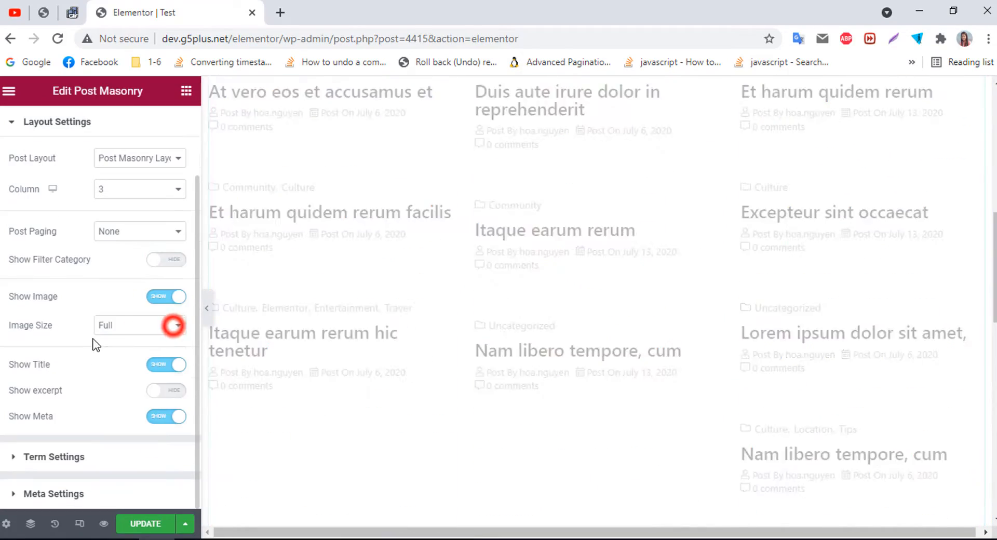
left_click(120, 325)
left_click(125, 375)
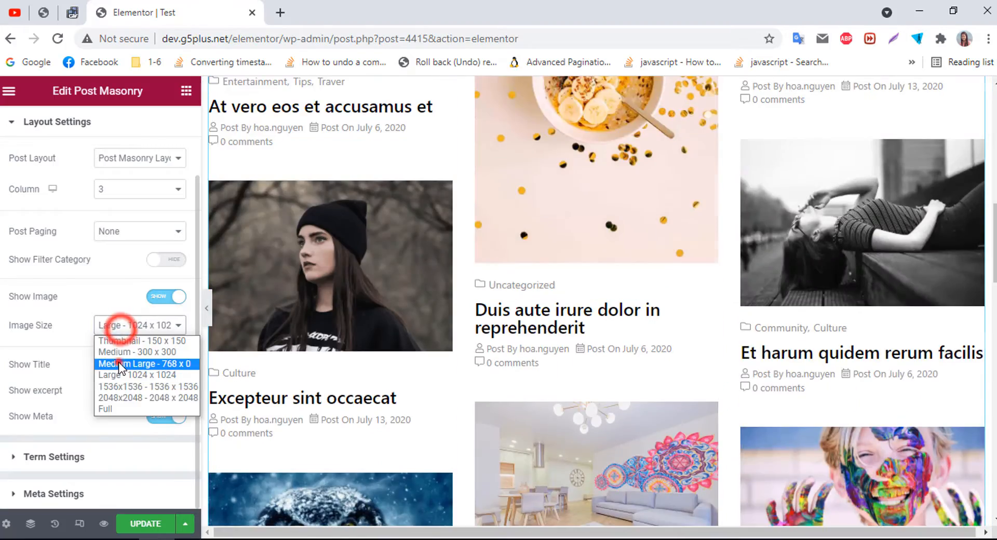
left_click(121, 365)
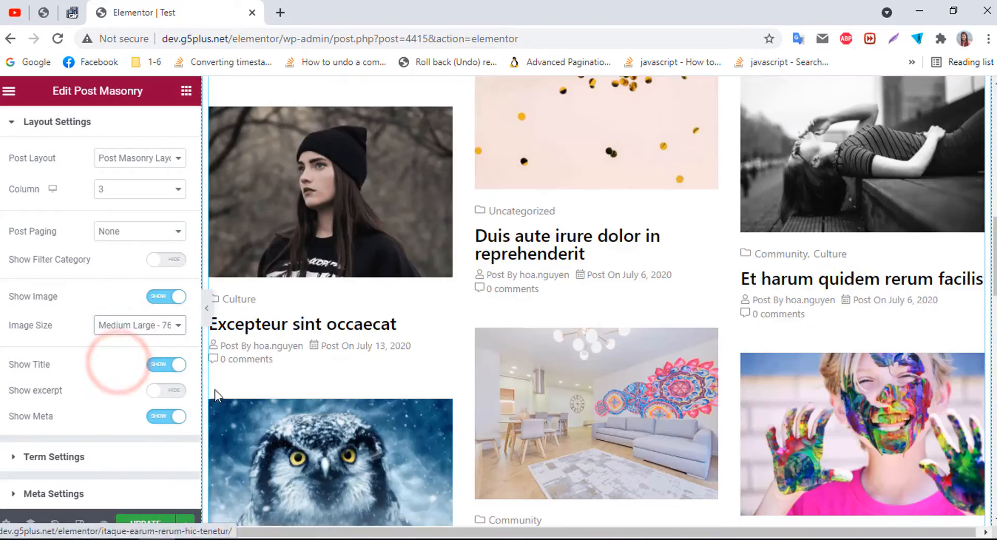
left_click(123, 409)
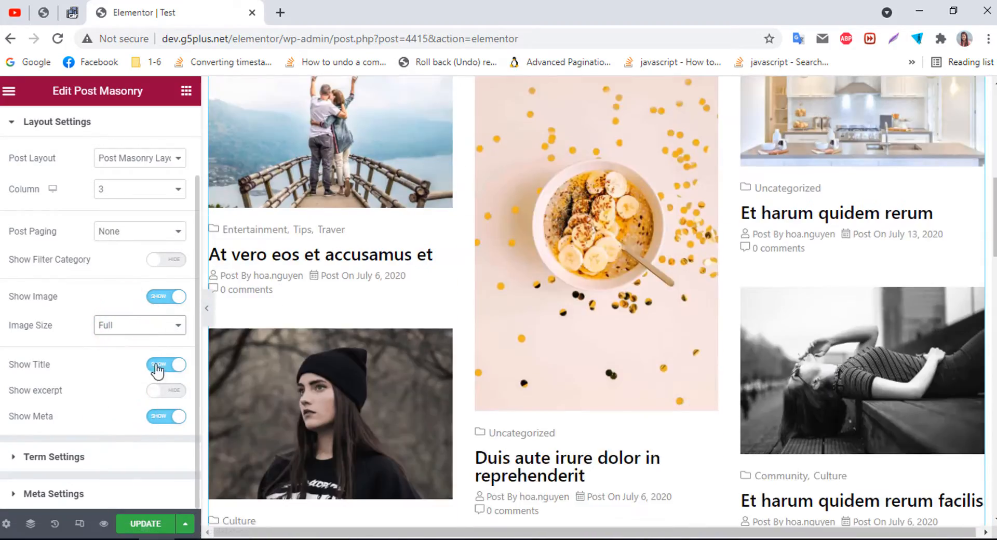
left_click(151, 366)
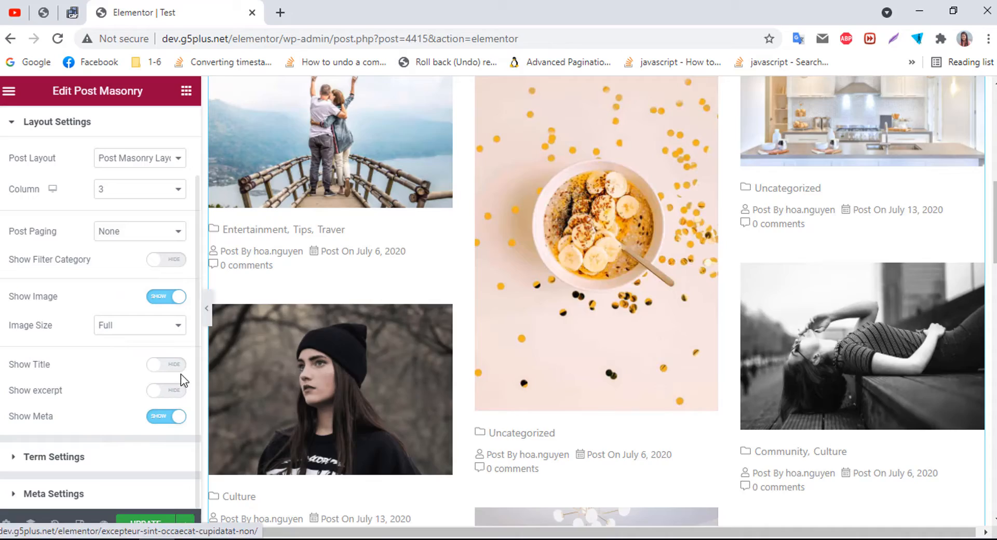
left_click(178, 365)
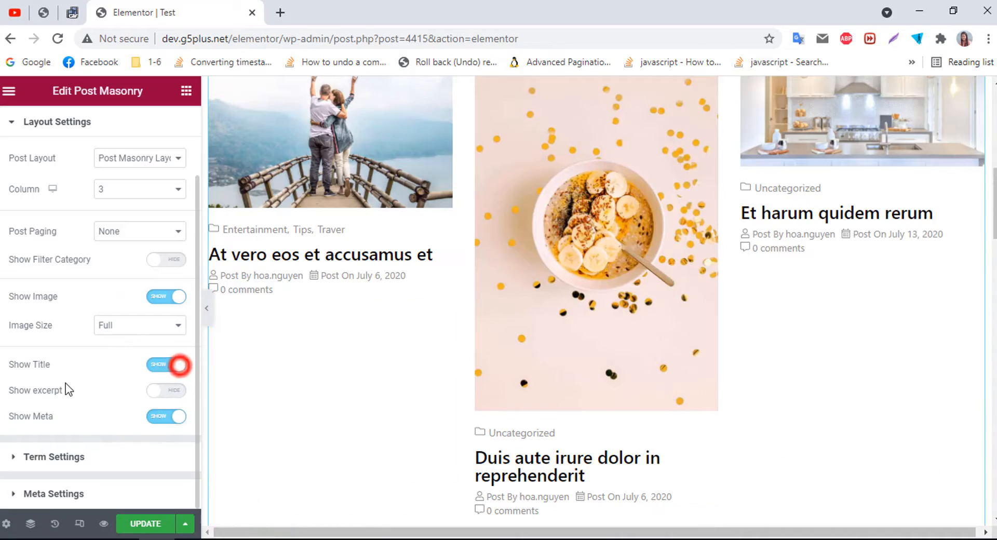
Show the post excerpt and limit it to 5 words
left_click(167, 390)
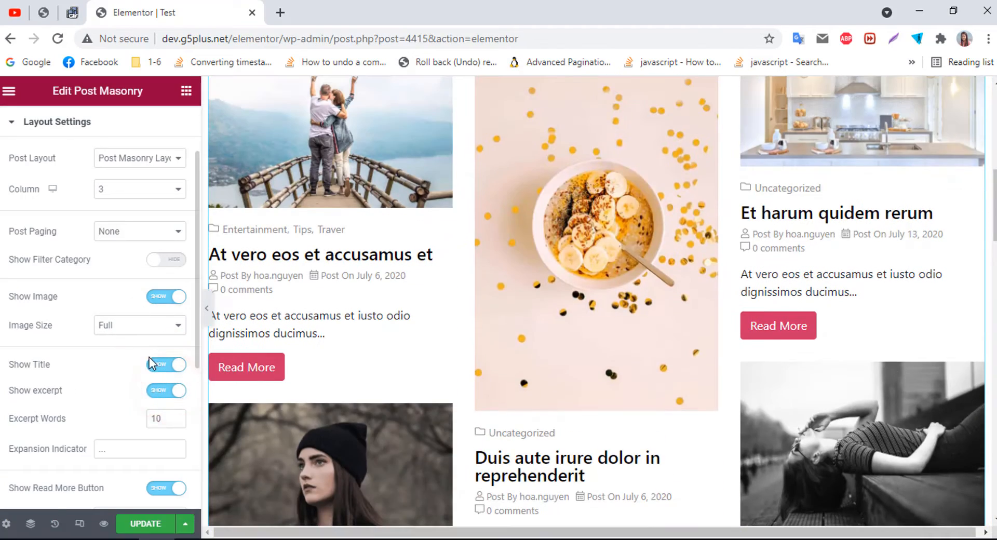
left_click(167, 390)
scroll(294, 374, "down", 2)
left_click(165, 390)
scroll(49, 386, "down", 2)
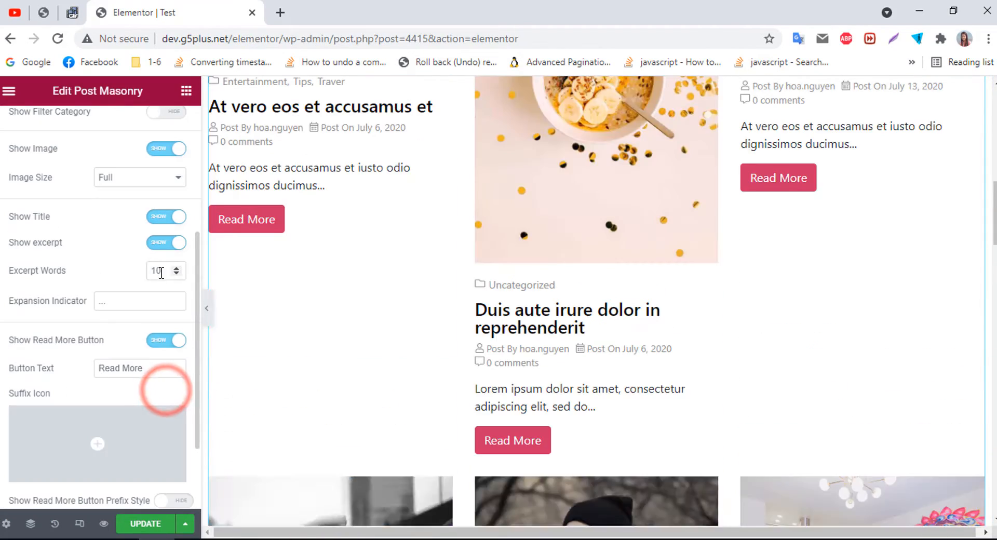
left_click_drag(158, 271, 140, 276)
type("5")
scroll(96, 313, "down", 2)
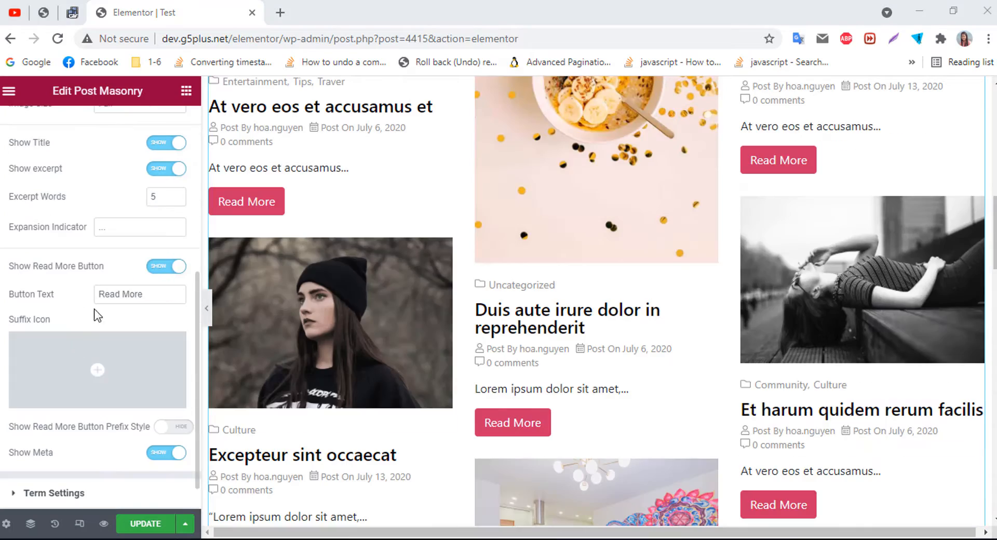
Try hiding the Read More button and enabling its prefix style, and restore both settings
left_click(161, 264)
scroll(458, 350, "down", 4)
left_click(178, 391)
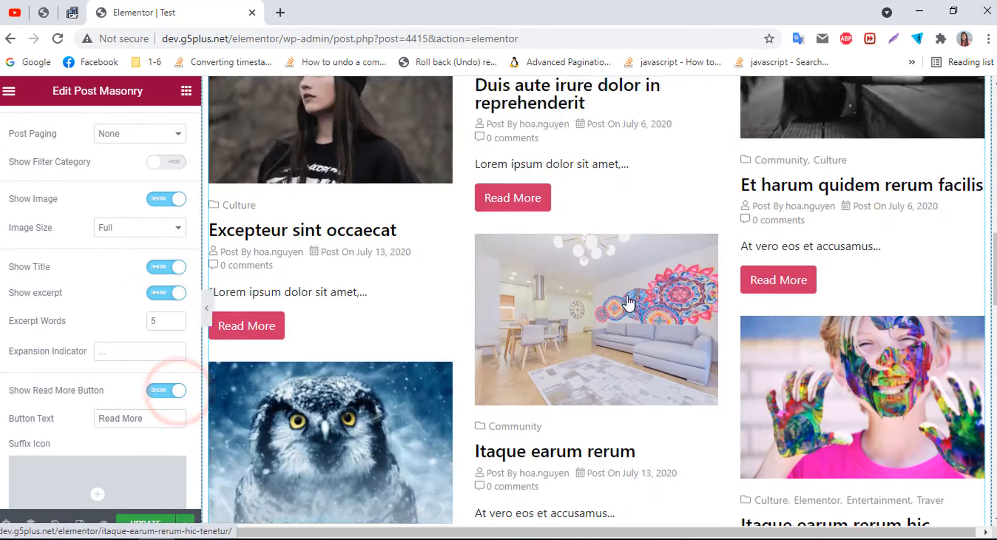
scroll(185, 285, "down", 3)
left_click(173, 403)
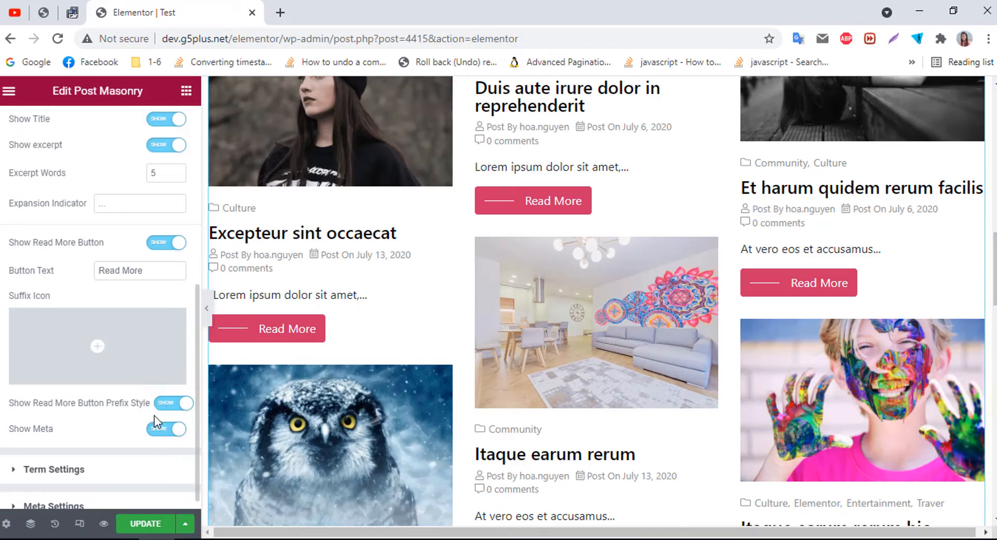
left_click(173, 403)
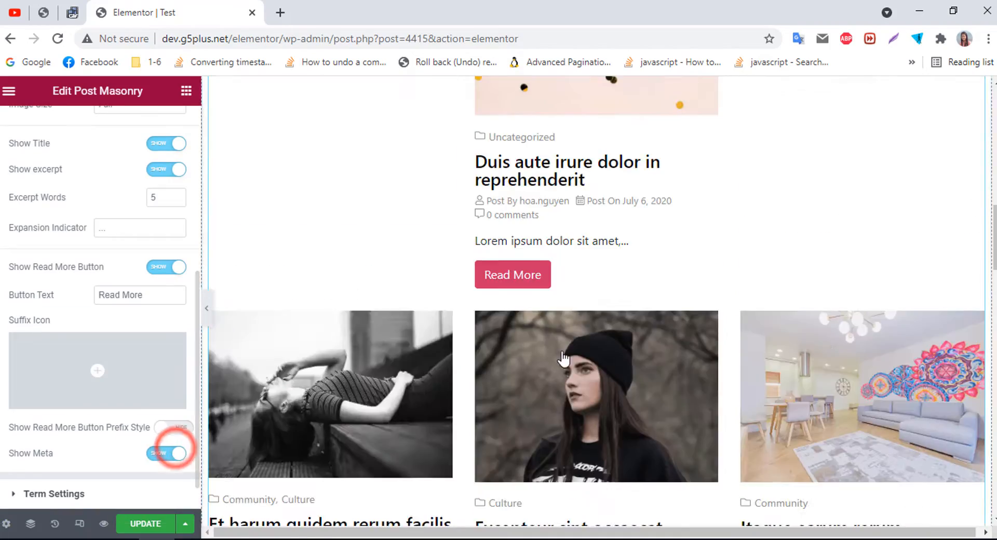
Try hiding the post categories and limiting their number to 1, and restore the full category display
left_click(52, 494)
left_click(166, 275)
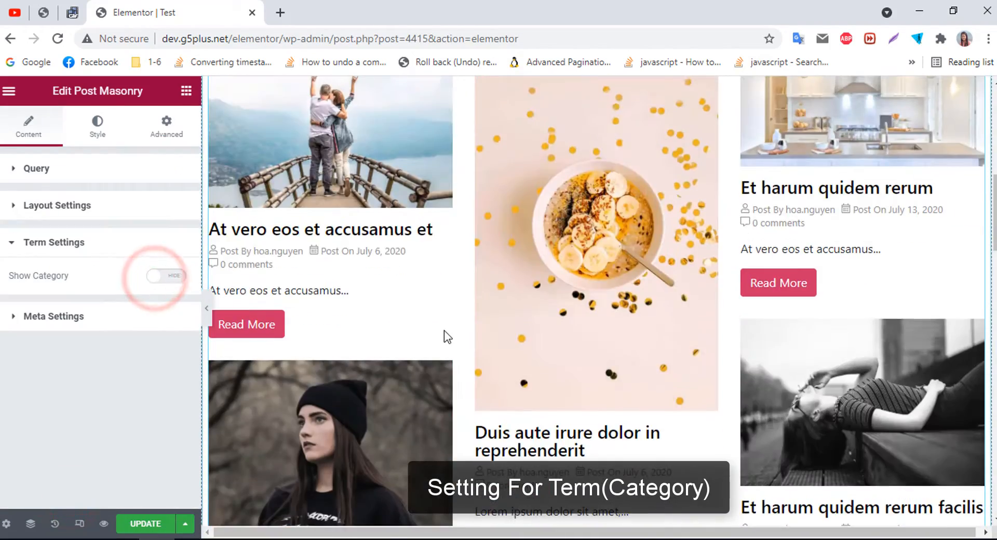
left_click(166, 275)
left_click(157, 304)
type("1")
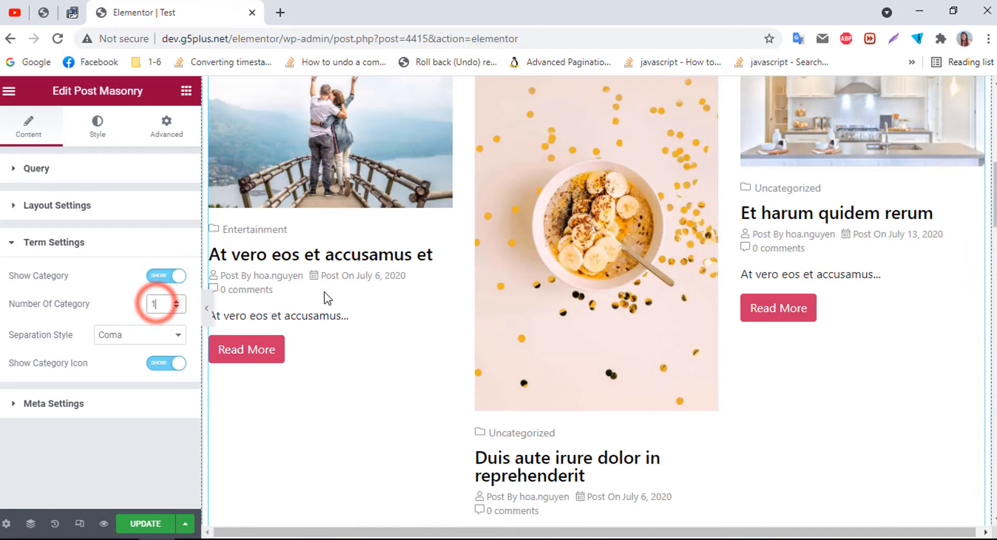
key("BackSpace")
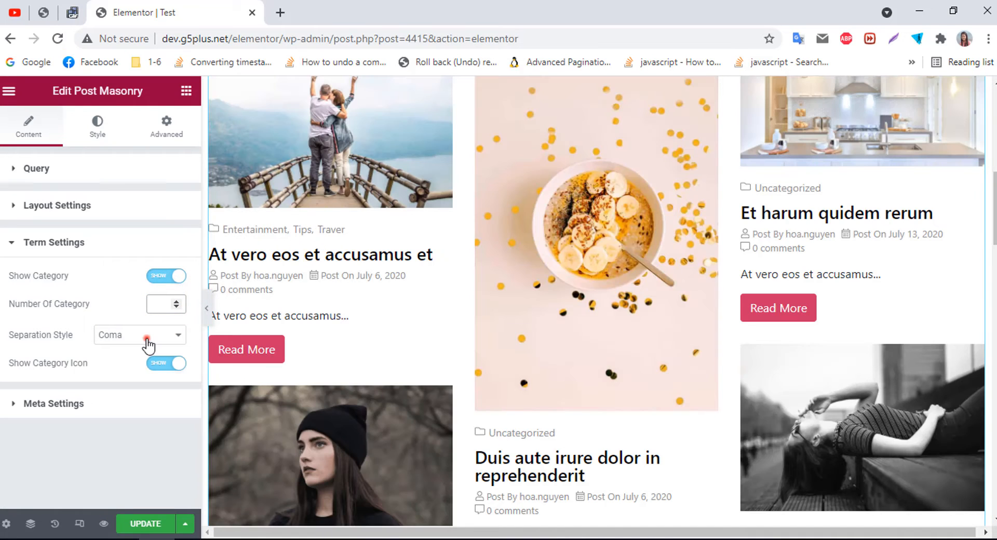
Try the Slash separation style and a hidden category icon, and return to Coma with the icon shown
left_click(110, 361)
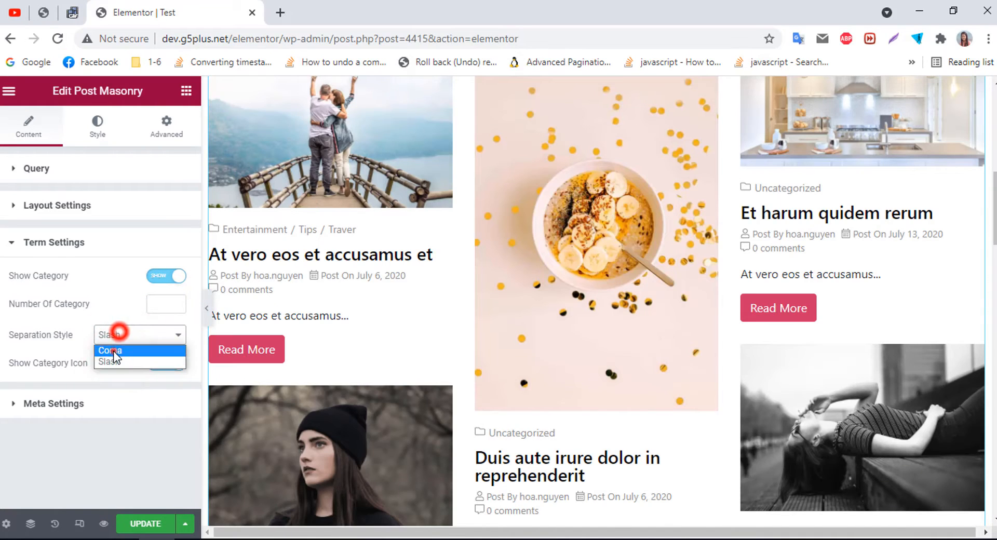
left_click(113, 352)
left_click(162, 364)
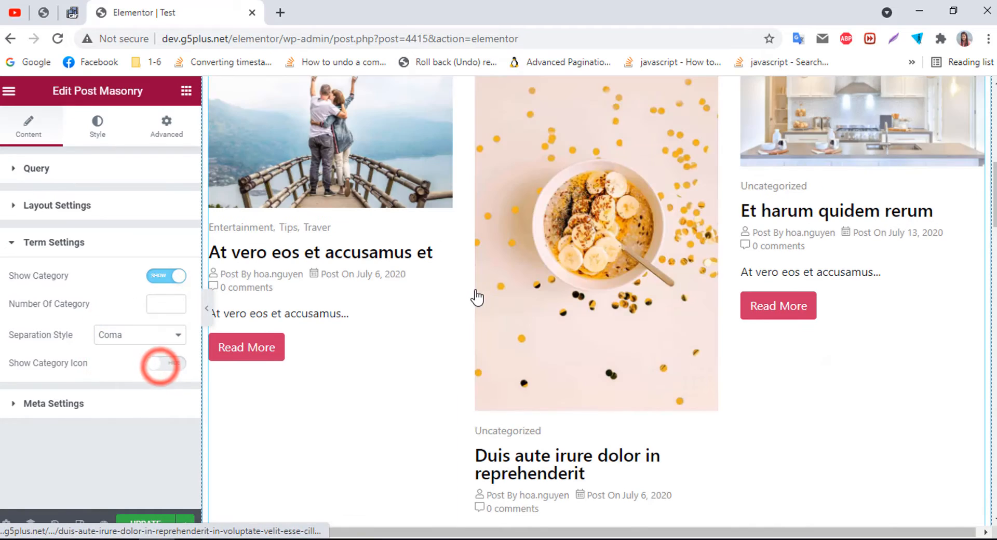
scroll(425, 305, "down", 2)
left_click(167, 365)
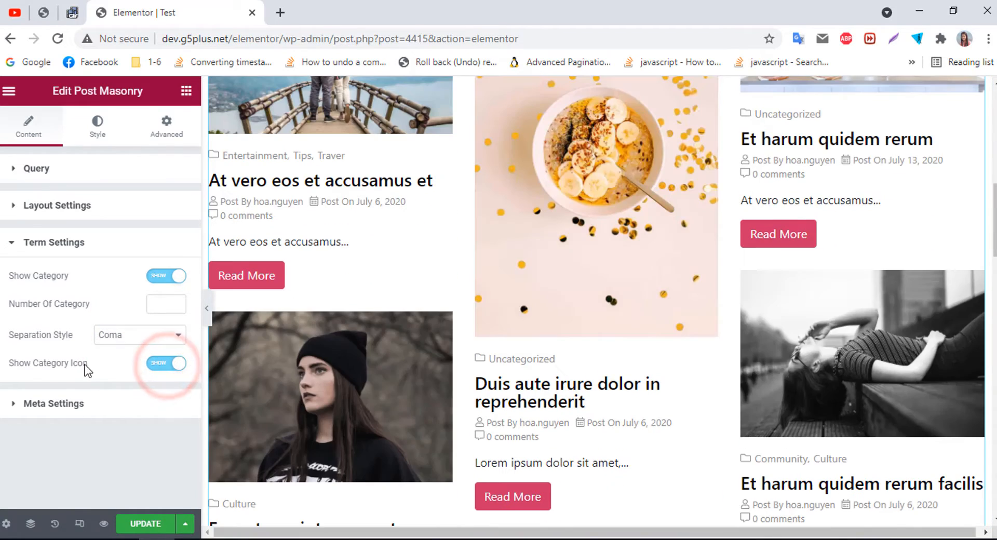
Test the author name, icon and avatar visibility in the post meta and clear the Author Text Prefix
left_click(79, 404)
left_click(160, 312)
left_click(165, 312)
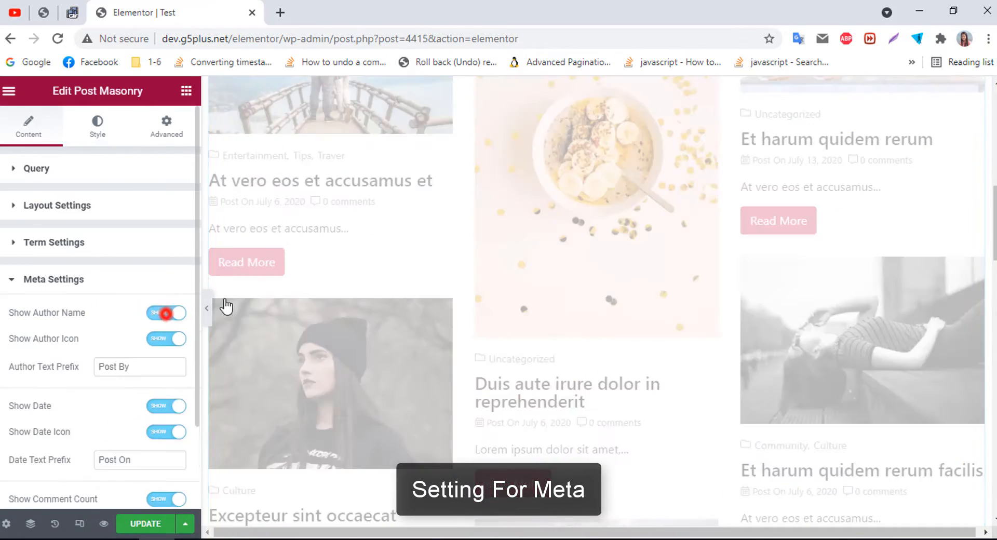
left_click(154, 338)
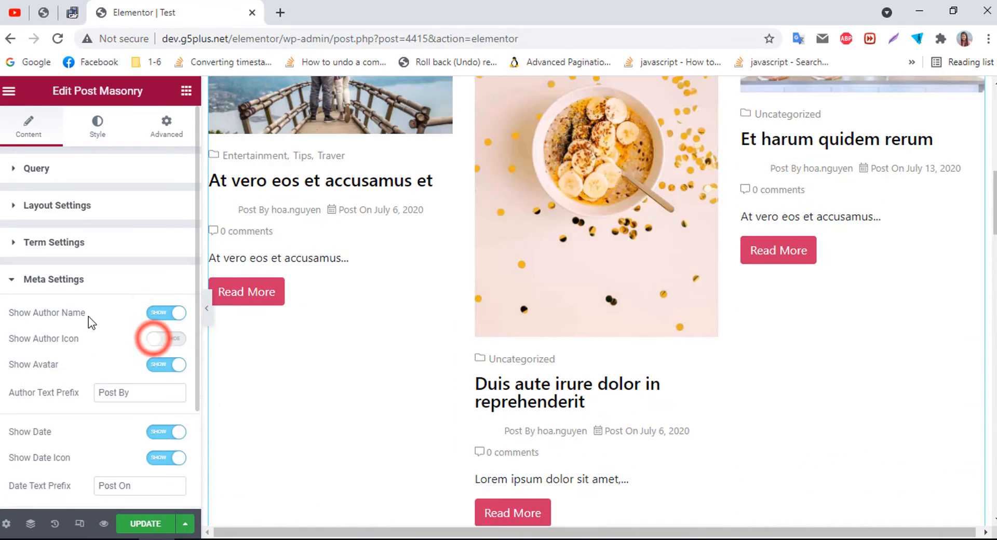
left_click(153, 364)
left_click(173, 339)
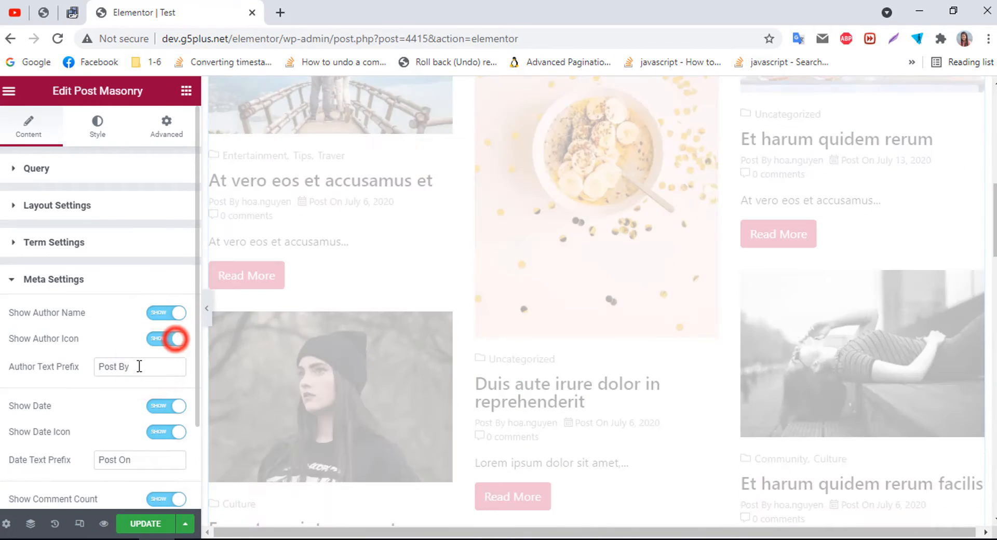
triple_click(138, 364)
key("BackSpace")
Test hiding the post date and its icon, restore both, and clear the Date Text Prefix
scroll(158, 353, "down", 1)
left_click(154, 334)
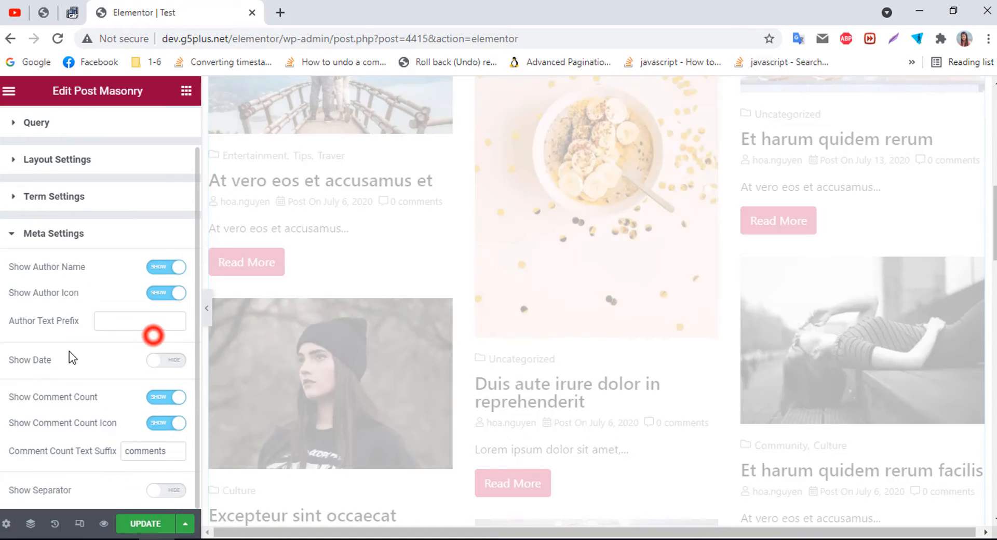
left_click(171, 357)
left_click(160, 331)
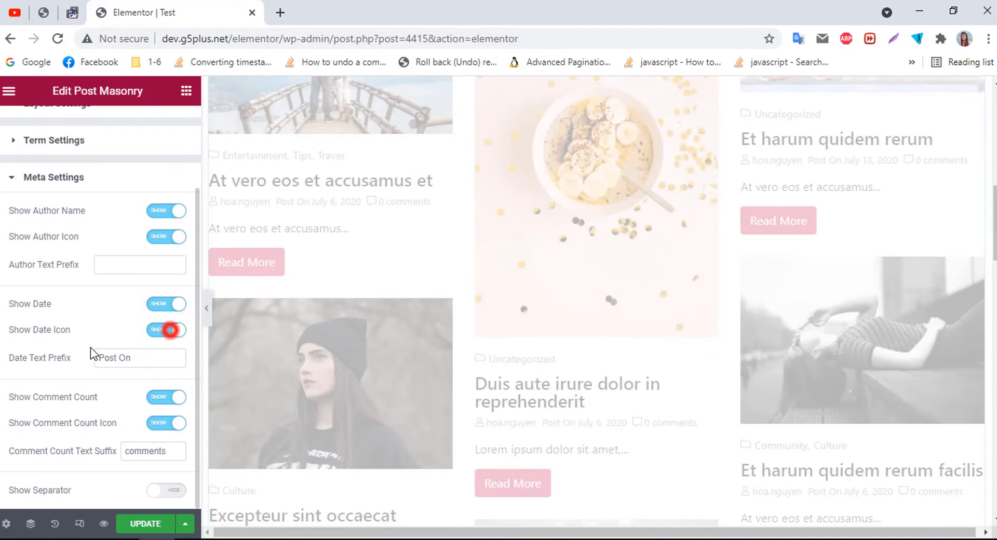
left_click(166, 330)
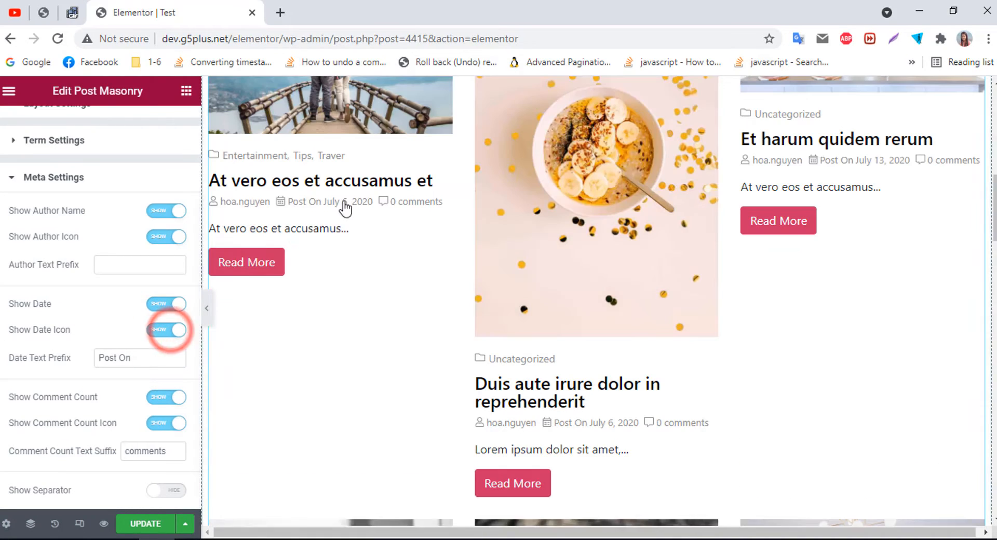
triple_click(139, 357)
key("BackSpace")
Test hiding the comment count and its icon, restore both, and clear the Comment Count Text Suffix
left_click(150, 399)
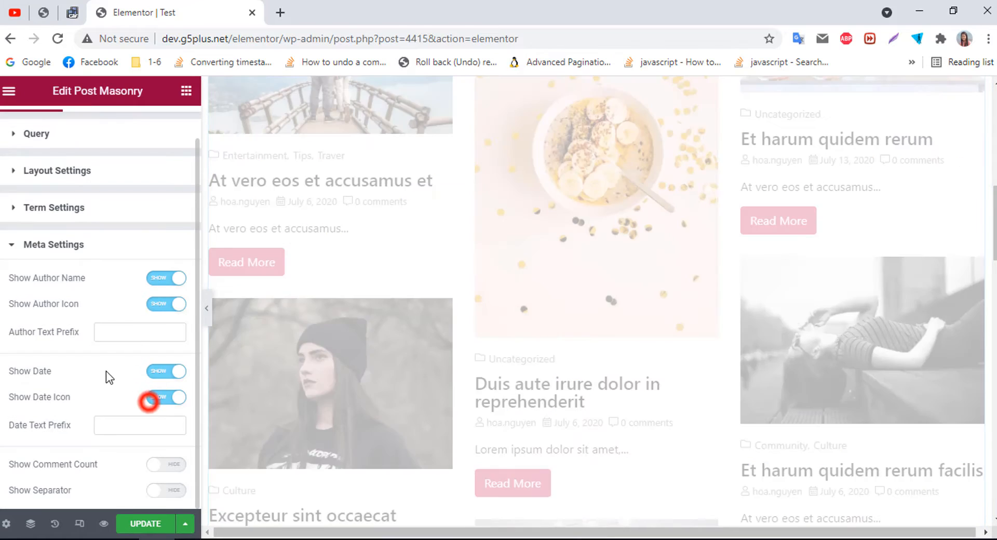
left_click(172, 469)
scroll(116, 437, "down", 1)
left_click(153, 423)
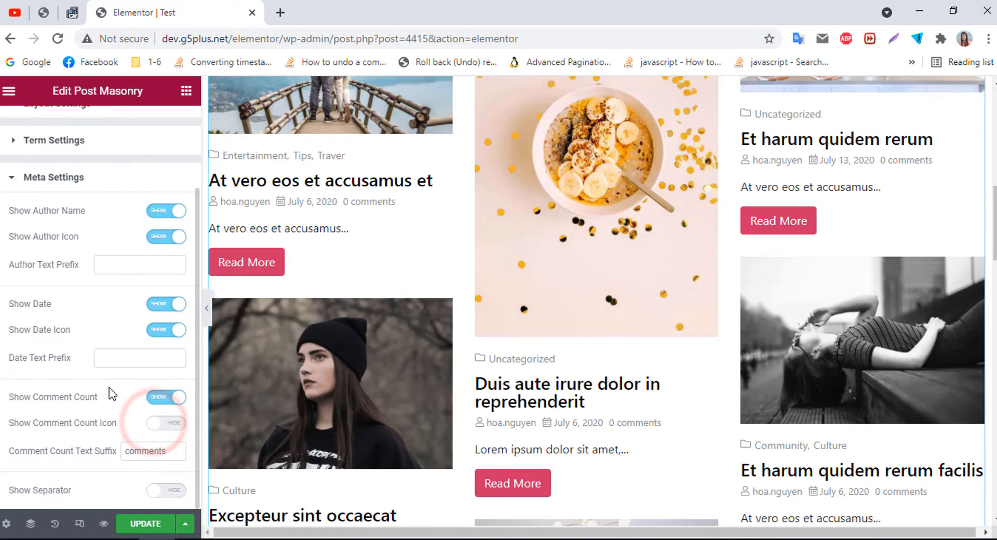
left_click(166, 423)
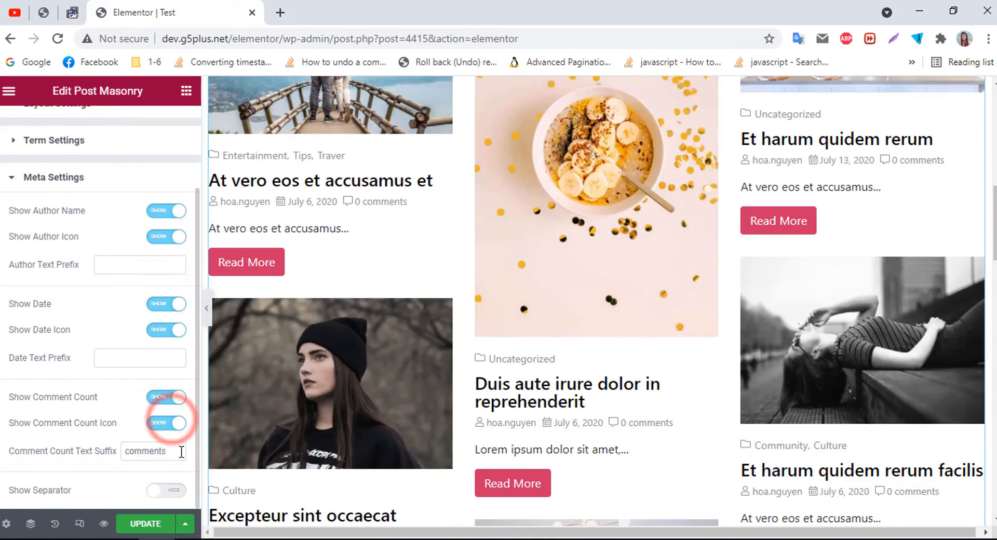
triple_click(156, 451)
key("BackSpace")
Show the separator between the post meta items and check it in the preview
scroll(363, 240, "down", 4)
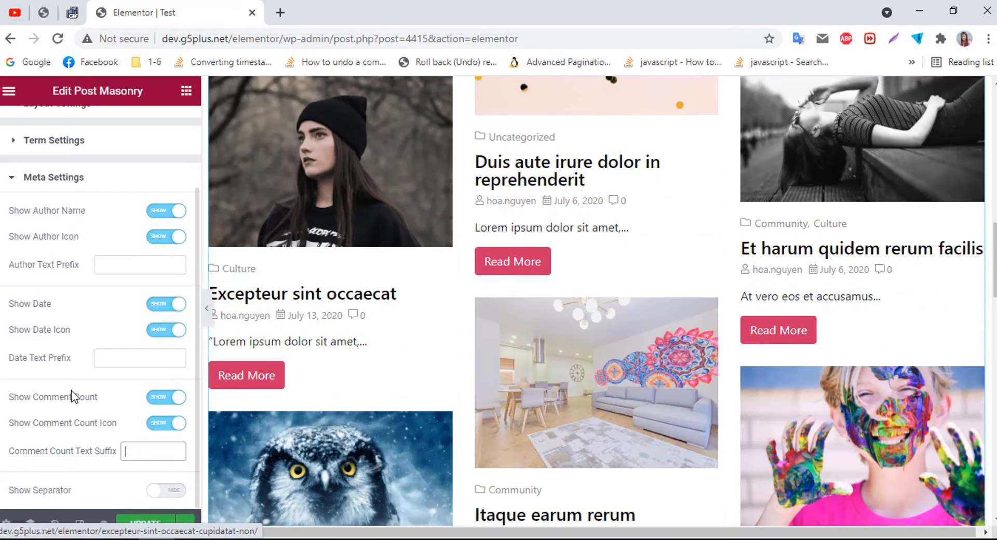
left_click(176, 491)
scroll(591, 212, "up", 3)
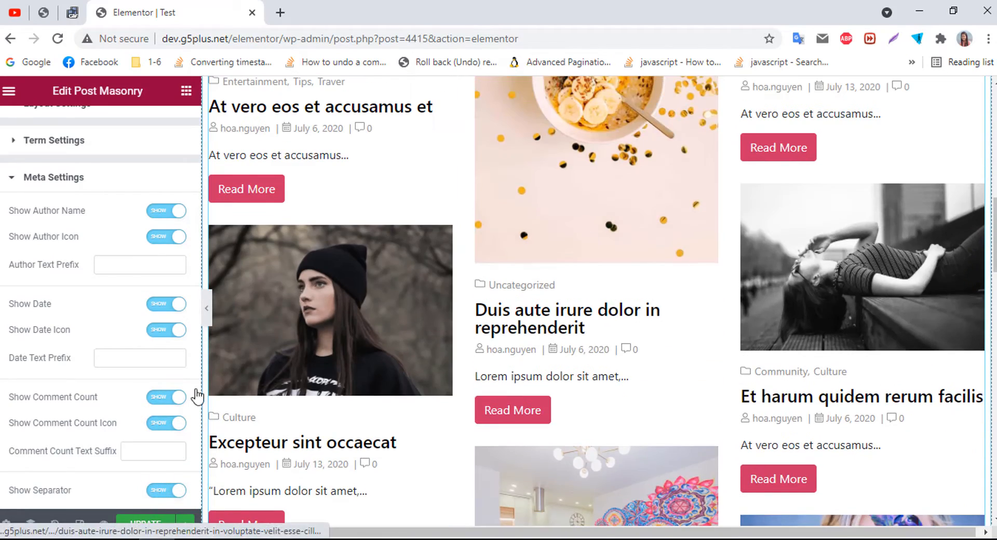
Hide the separator between the post meta items and open the Post Masonry widget's style settings
left_click(156, 491)
scroll(98, 207, "up", 5)
left_click(97, 127)
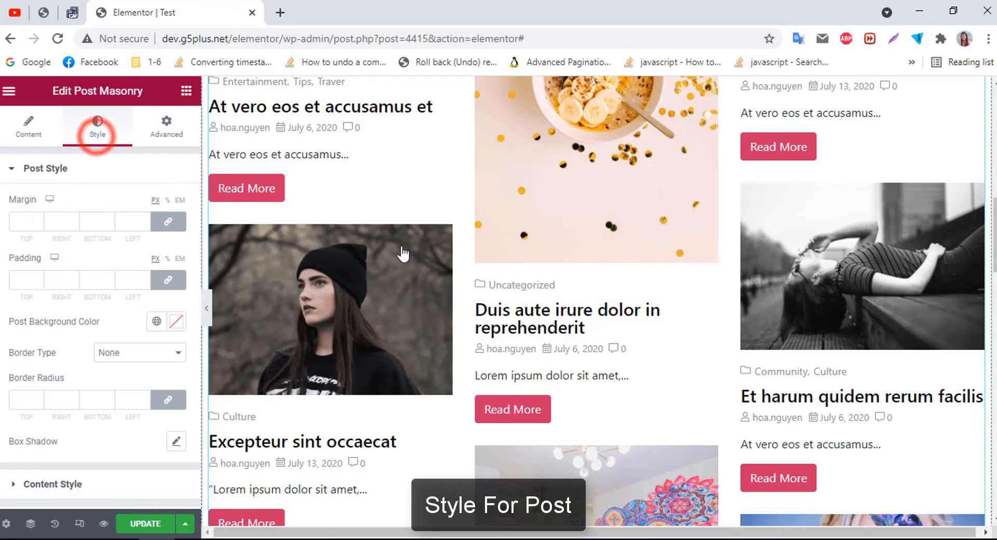
Look over the post margin and padding fields, then try a Post Background Color and clear it
left_click(18, 223)
left_click(16, 281)
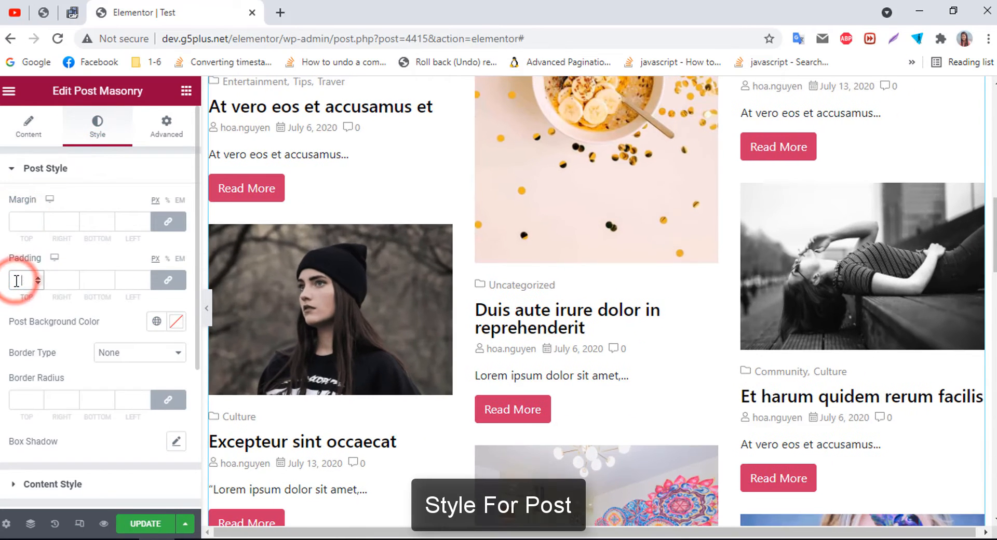
left_click(179, 321)
left_click(318, 152)
left_click(234, 148)
left_click(320, 106)
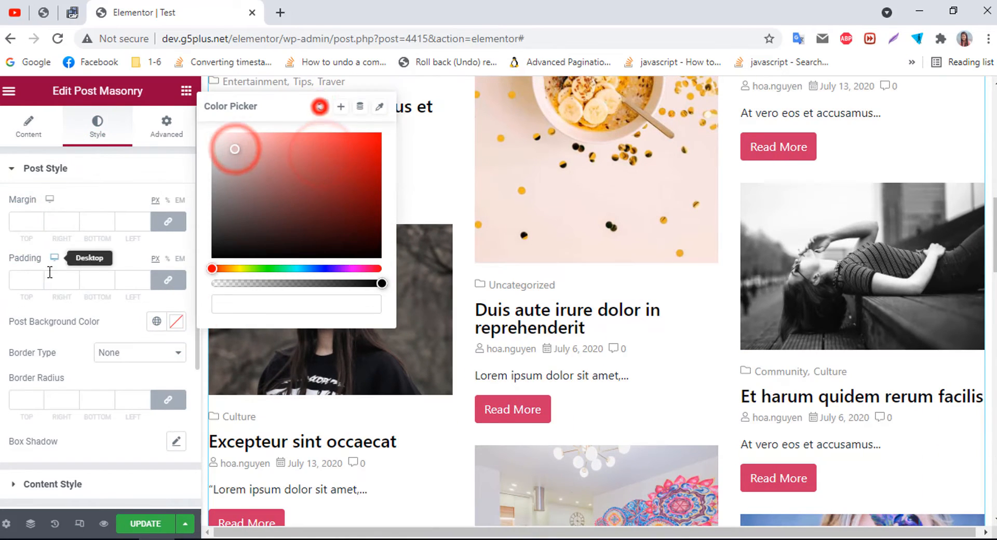
Try a border and border color on the posts, then clear the color and return Border Type to None
left_click(108, 329)
left_click(111, 349)
left_click(117, 380)
left_click(176, 441)
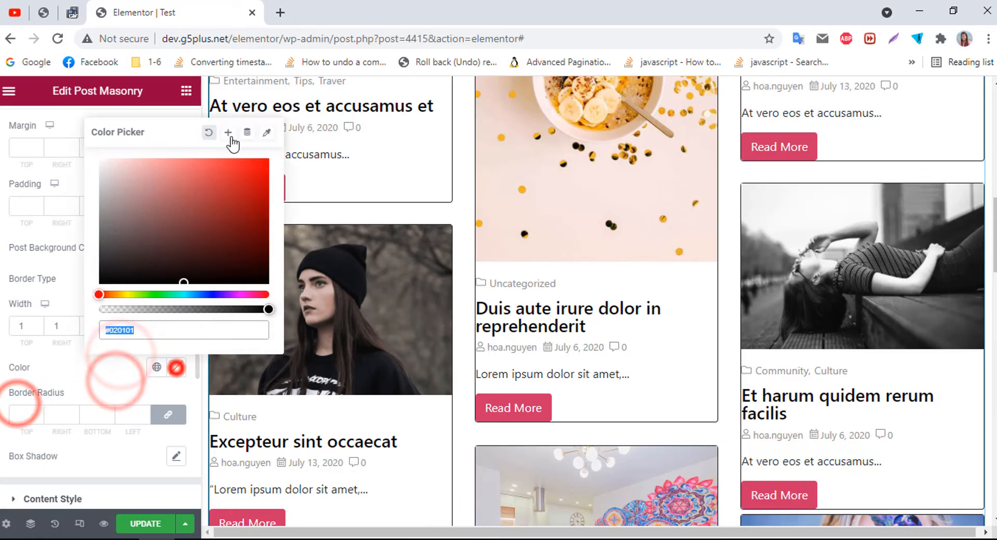
left_click(208, 134)
left_click(61, 356)
left_click(149, 278)
left_click(139, 297)
Try a box shadow on the posts and reset it to default
scroll(83, 391, "down", 3)
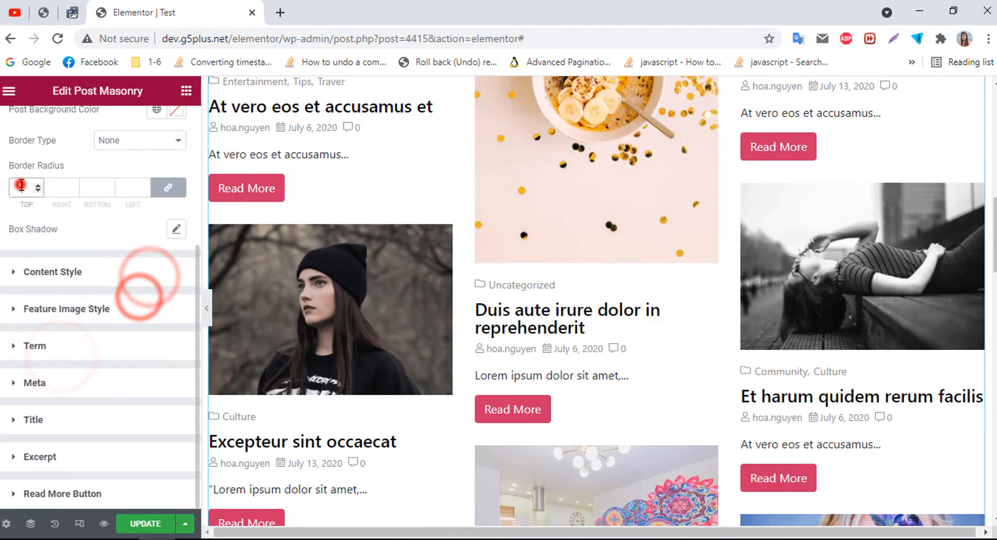
left_click(175, 230)
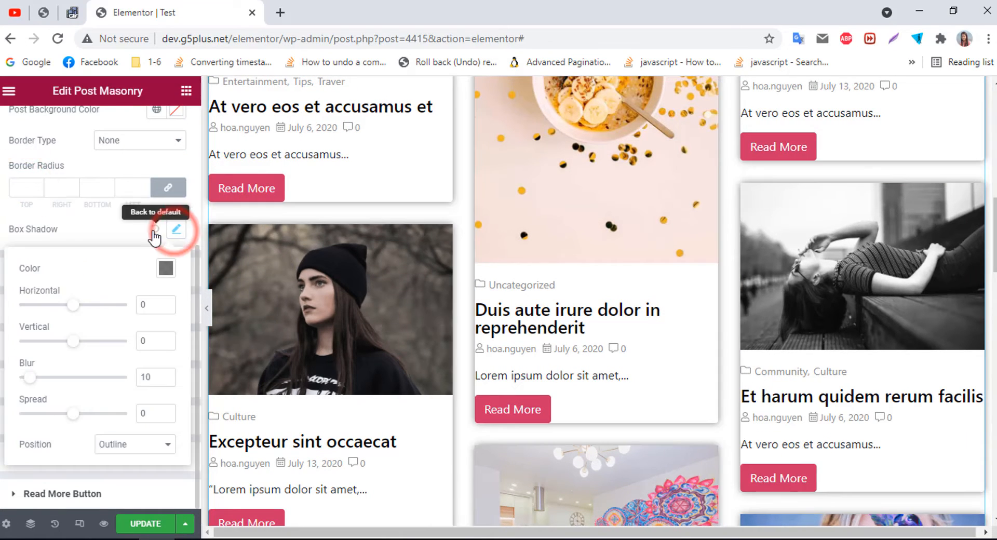
left_click(154, 231)
Compare the text alignments in Content Style, set left alignment, and look over the content padding and margin fields
left_click(75, 272)
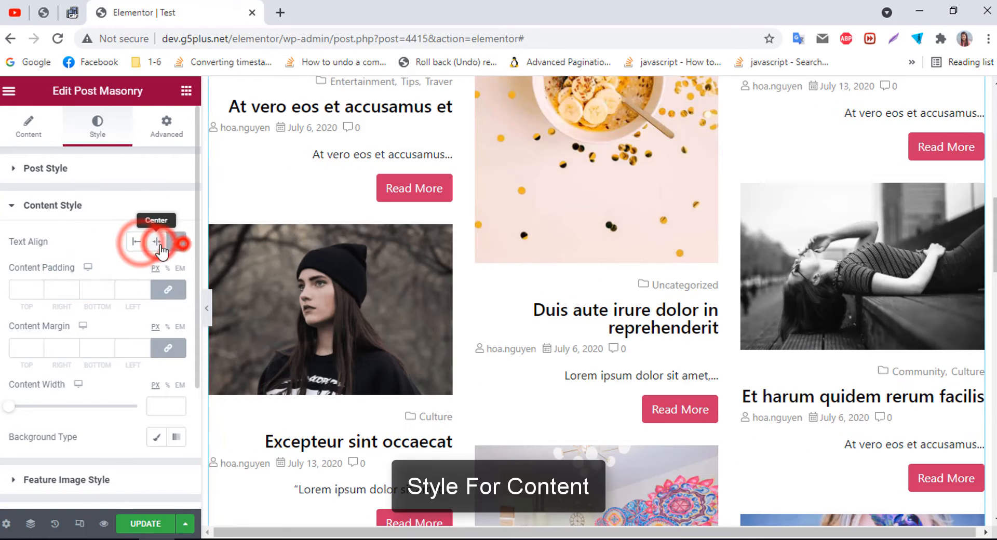
scroll(156, 244, "down", 2)
left_click(22, 215)
left_click(24, 273)
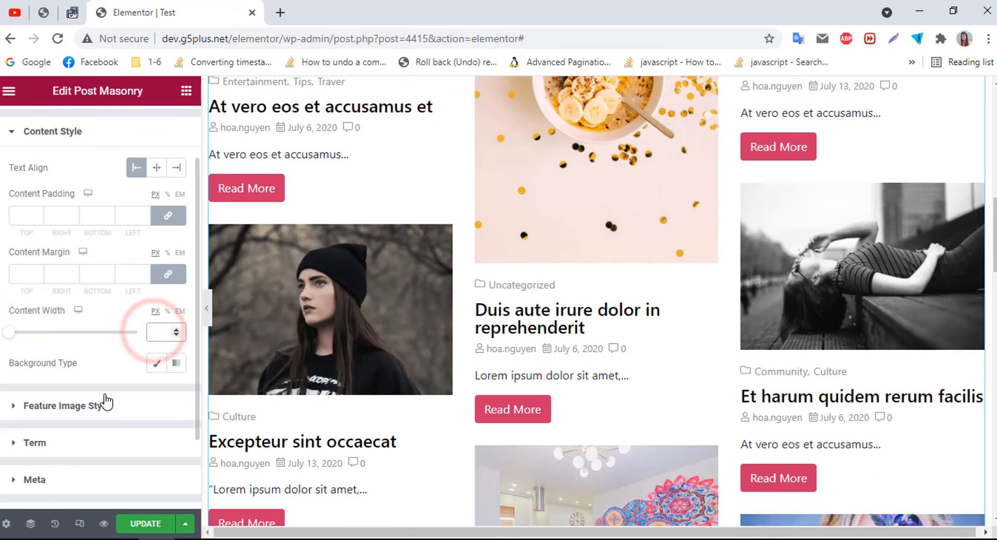
Choose the color-and-image background type for the post content, then try a background color and clear it
scroll(154, 322, "down", 2)
left_click(156, 266)
left_click(174, 298)
left_click(243, 237)
left_click(321, 194)
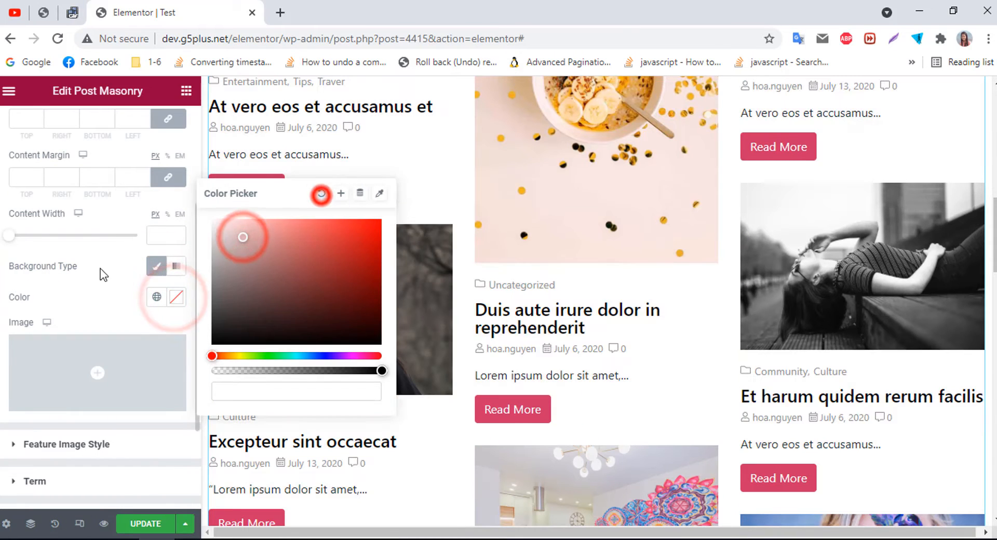
Preview the Gray Scale and White Opacity hover animations on the feature images, then set Hover Animation to Black Opacity
scroll(105, 271, "down", 4)
left_click(112, 265)
left_click(84, 368)
left_click(132, 309)
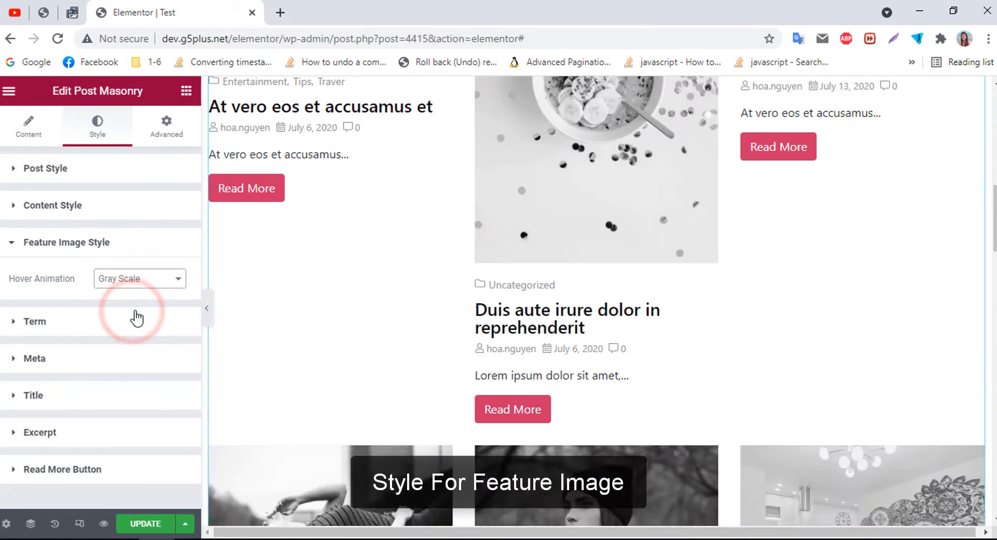
left_click(132, 316)
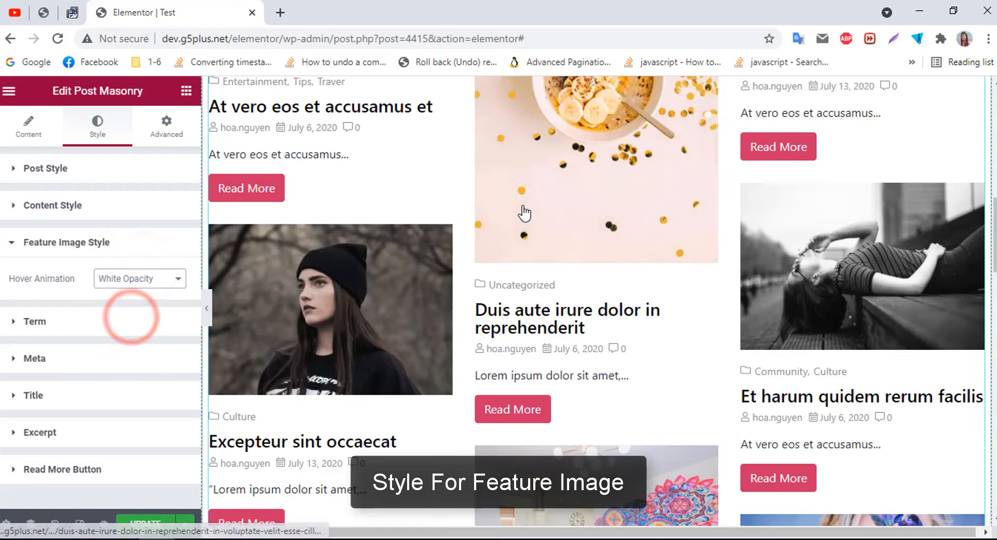
left_click(148, 281)
left_click(138, 327)
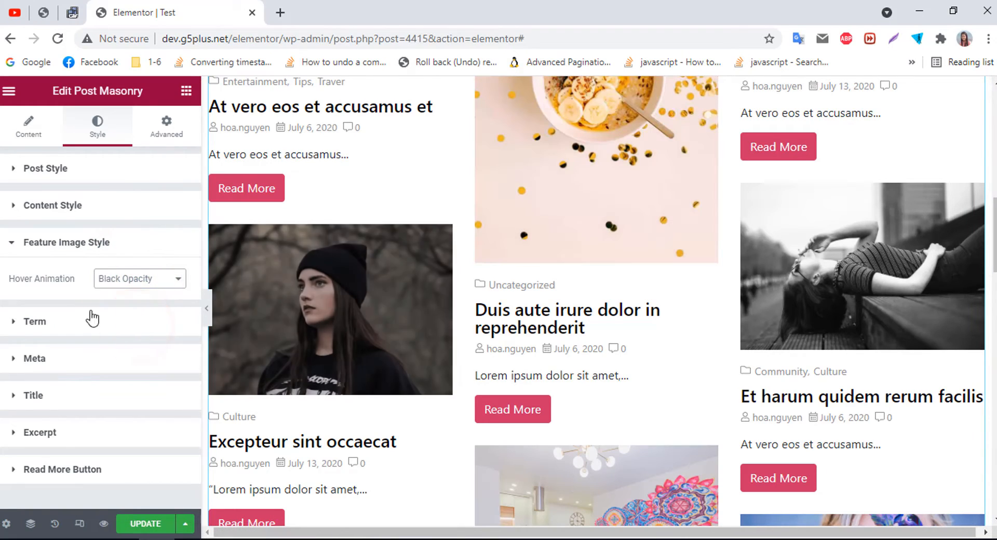
Try a normal and a hover color for the post terms, clearing each one
left_click(68, 317)
left_click(178, 271)
left_click(222, 347)
left_click(141, 241)
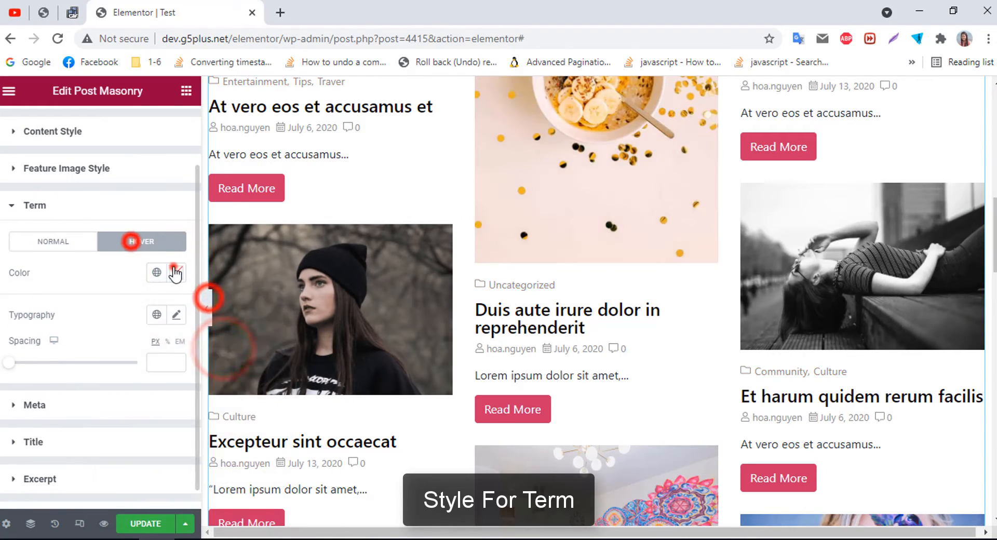
left_click(177, 272)
left_click(249, 355)
left_click(209, 301)
left_click(53, 274)
Try a custom font size and spacing for the post terms, then reset both
left_click(175, 315)
scroll(174, 317, "down", 3)
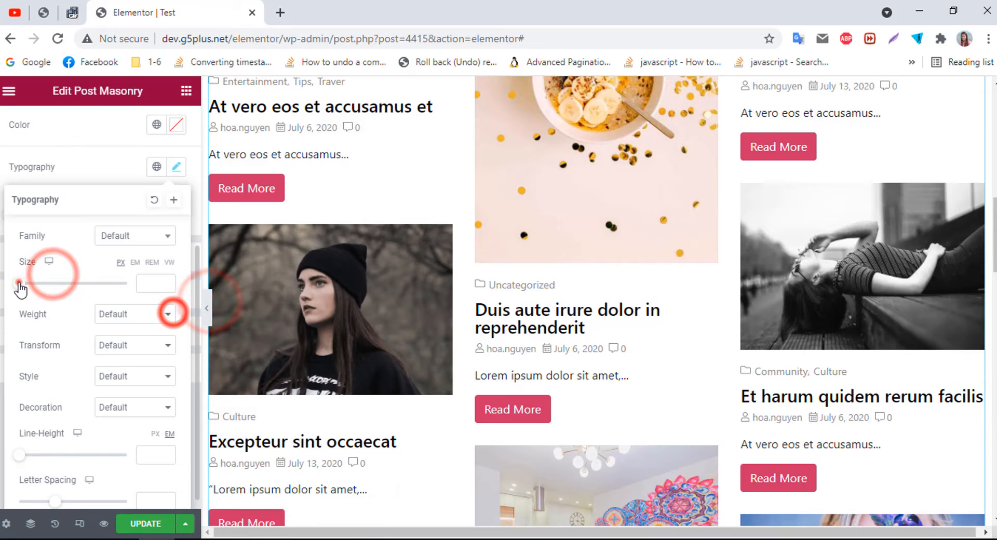
left_click_drag(19, 284, 25, 284)
left_click(154, 200)
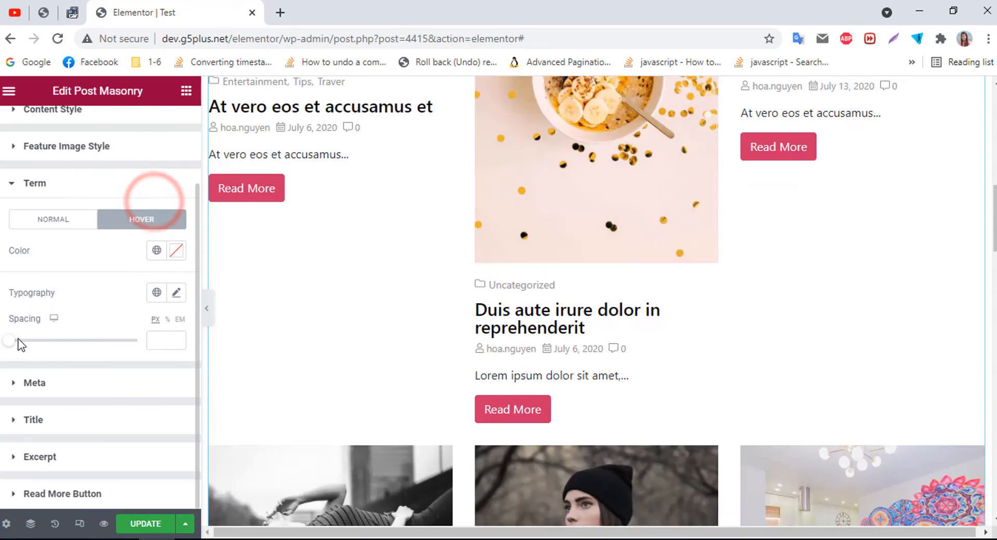
left_click(11, 342)
left_click(160, 340)
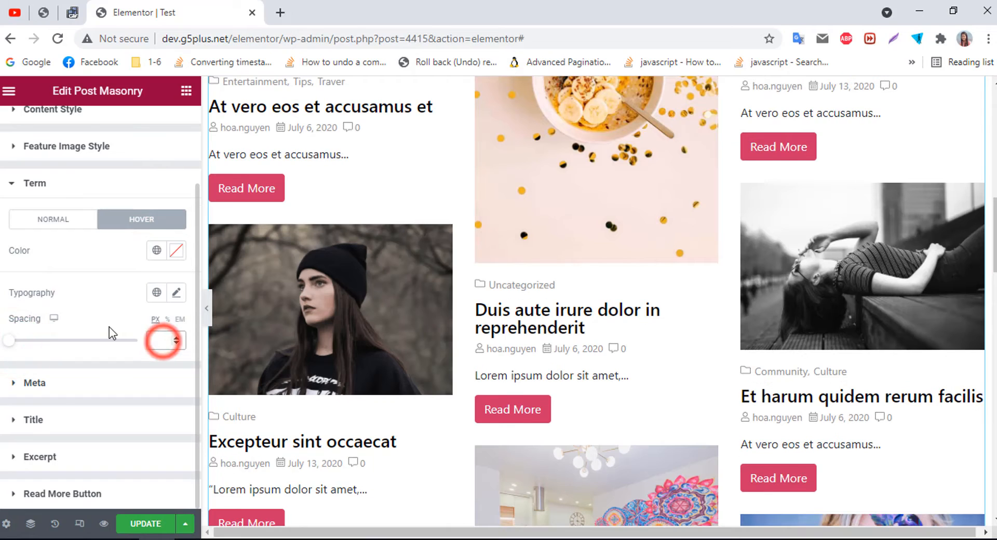
Try the post meta color #D14646 for normal and #BD0303 for hover, clearing each one
left_click(44, 386)
left_click(176, 160)
left_click(213, 238)
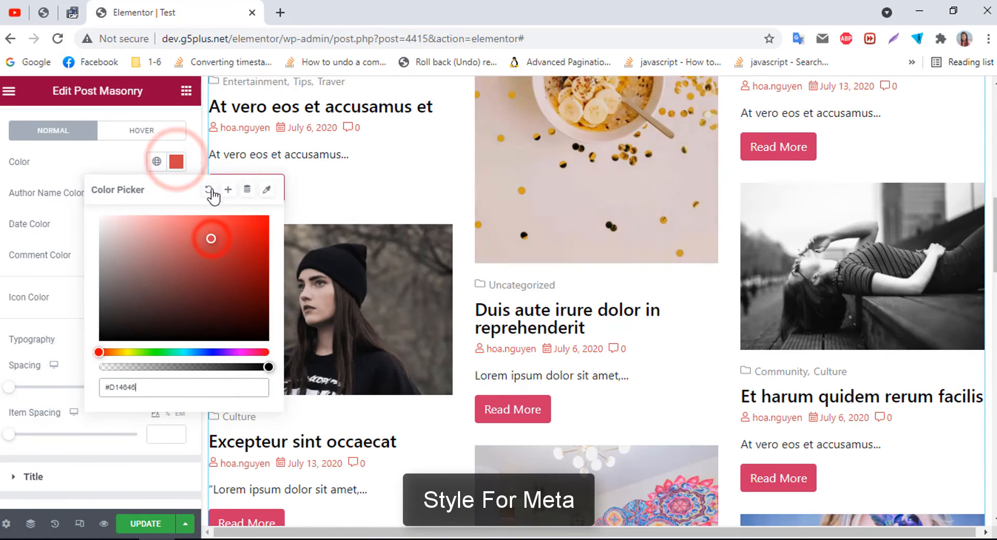
left_click(209, 189)
left_click(132, 131)
left_click(176, 195)
left_click(266, 285)
left_click(210, 227)
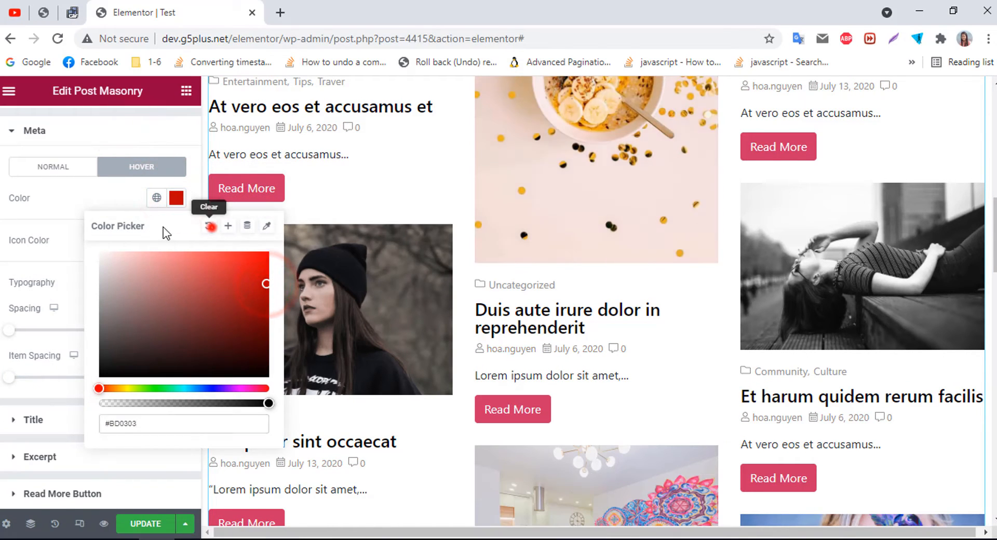
left_click(54, 199)
Try an Author Name Color and a Date Color in the normal meta style, clearing each one
left_click(50, 170)
scroll(93, 246, "down", 1)
left_click(174, 155)
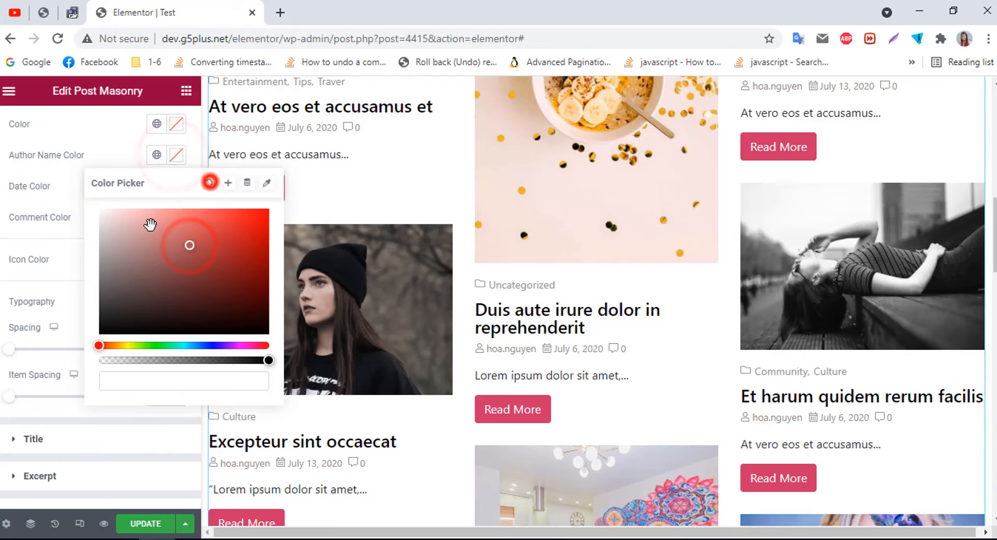
left_click(38, 193)
left_click(176, 186)
left_click(206, 214)
left_click(69, 183)
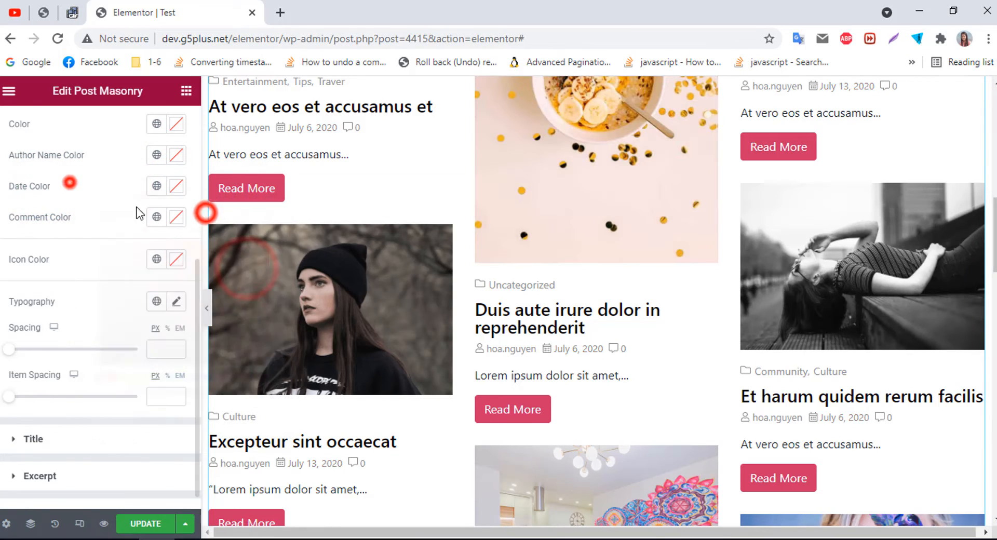
Try a Comment Color and an Icon Color for the post meta, clearing each one
left_click(172, 218)
left_click(256, 298)
left_click(207, 247)
left_click(92, 204)
scroll(101, 219, "down", 1)
left_click(176, 240)
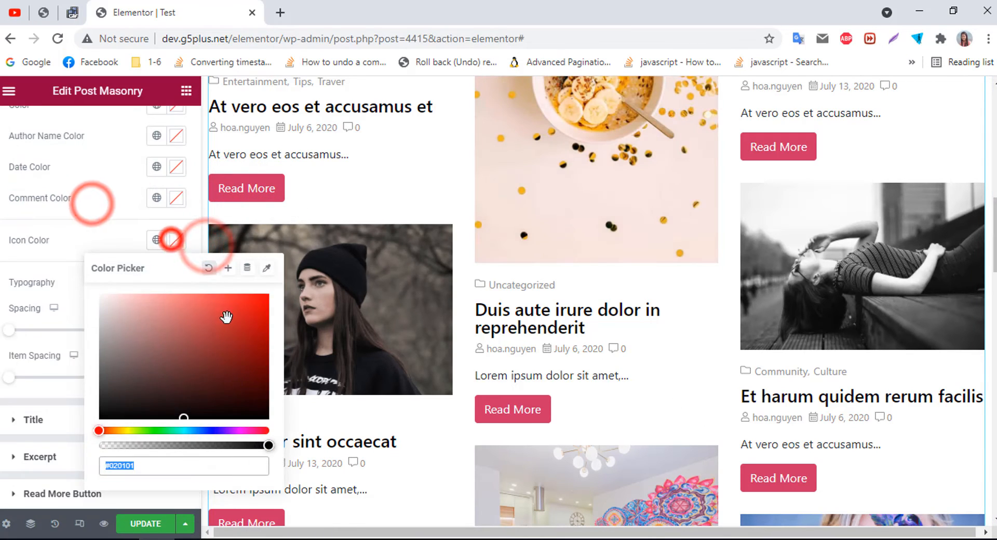
left_click(231, 310)
left_click(204, 267)
Try a 27 px font size for the post meta and reset the typography
left_click(176, 280)
scroll(133, 284, "down", 2)
left_click_drag(21, 269, 42, 270)
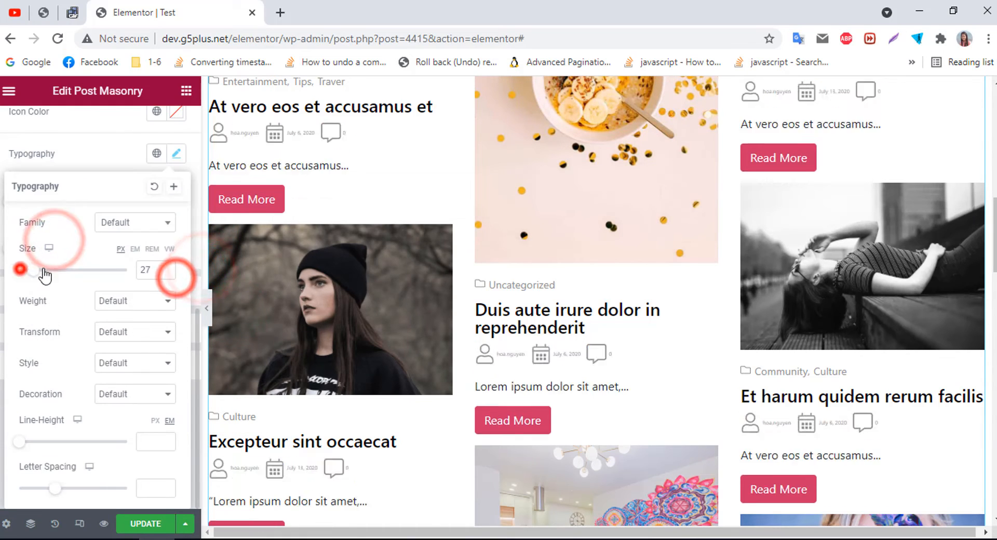
left_click(153, 189)
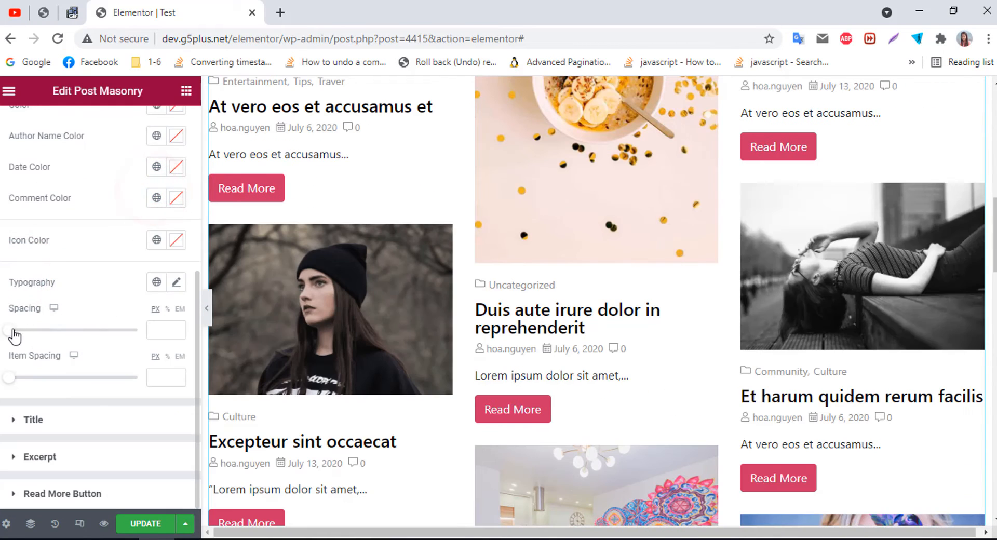
Try a meta Spacing value and an Item Spacing of 21 px, then clear both
left_click_drag(15, 331, 11, 331)
left_click_drag(162, 327, 144, 329)
key("BackSpace")
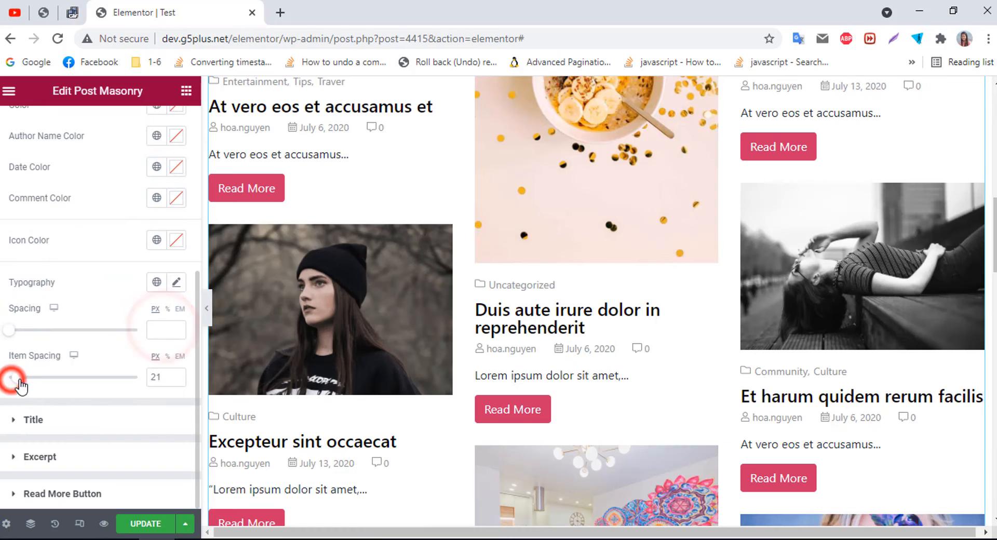
Try a normal color for the post titles and clear it
left_click(34, 419)
left_click(176, 324)
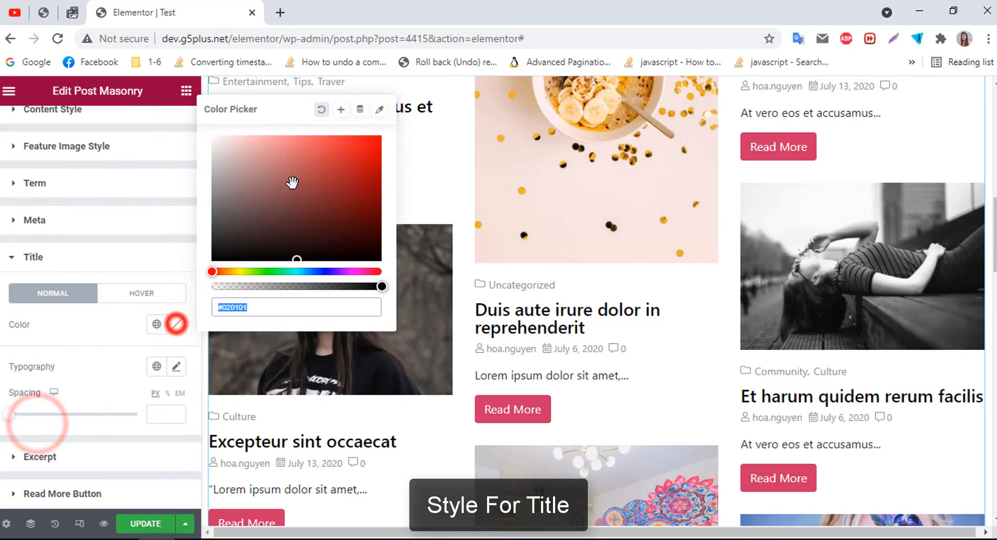
left_click(293, 183)
left_click(322, 109)
Set the hover color of the post titles to #BE4040
left_click(141, 293)
left_click(176, 324)
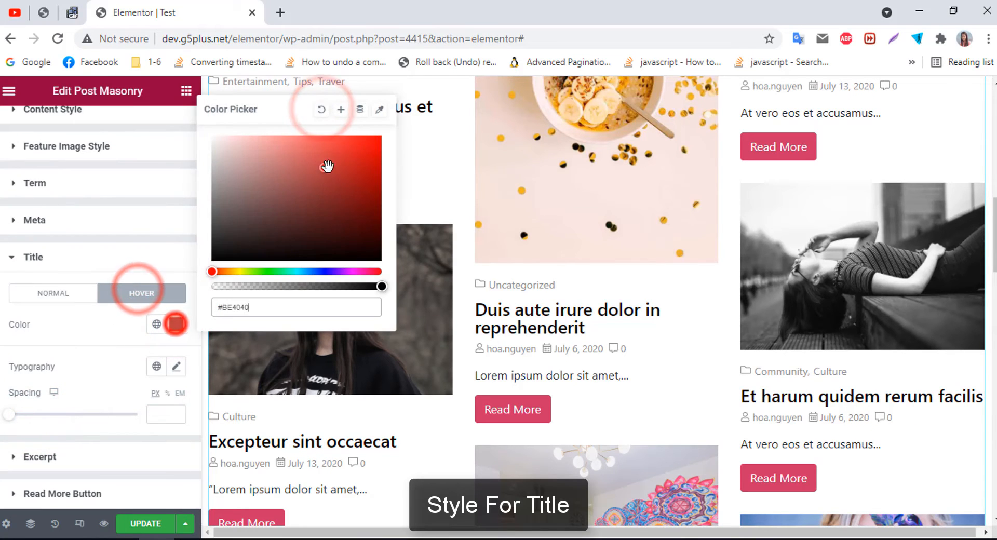
left_click(323, 165)
Try a smaller font size and a spacing of 16 px for the post titles, clearing both values
left_click(176, 366)
scroll(89, 364, "down", 1)
left_click_drag(22, 272, 27, 274)
left_click_drag(152, 272, 138, 272)
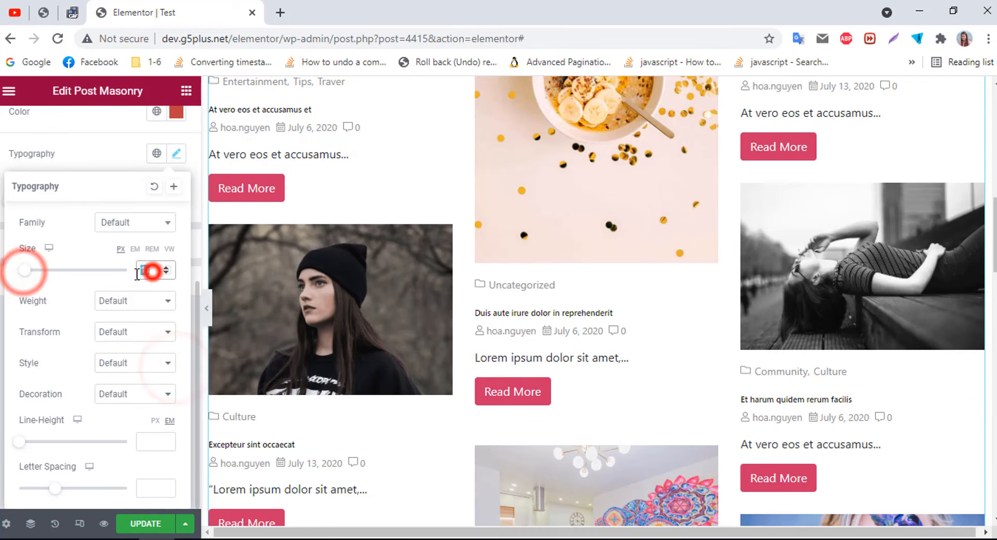
key("BackSpace")
left_click(118, 164)
left_click_drag(8, 200, 15, 202)
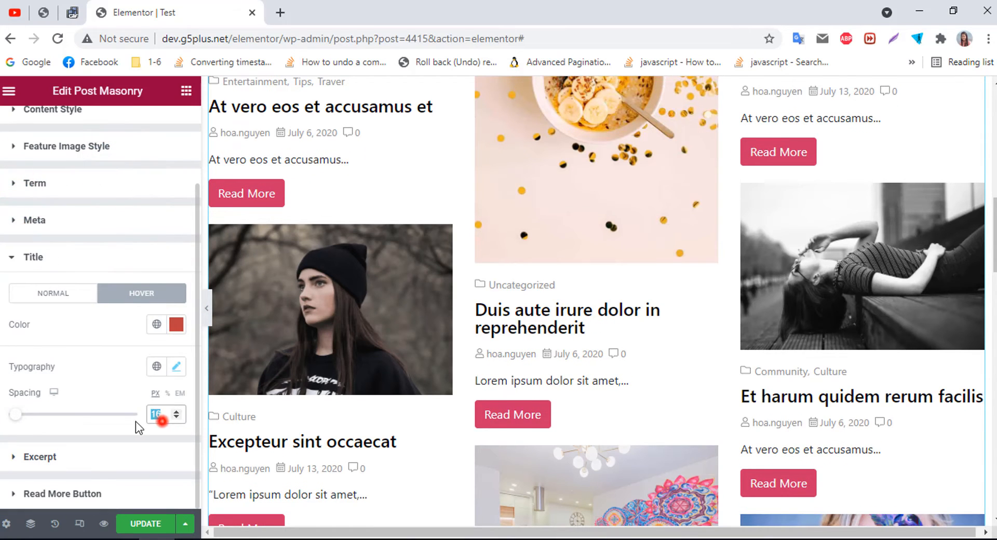
Try out the excerpt styling with color #C43434, a custom font size and spacing, then reset it
left_click(92, 457)
left_click(176, 372)
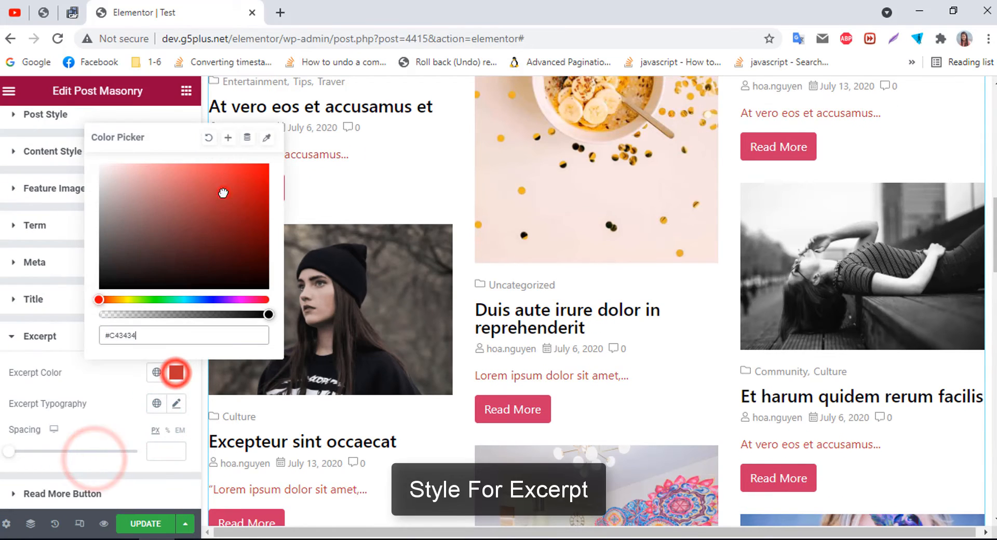
left_click(172, 402)
scroll(80, 477, "down", 3)
left_click(17, 373)
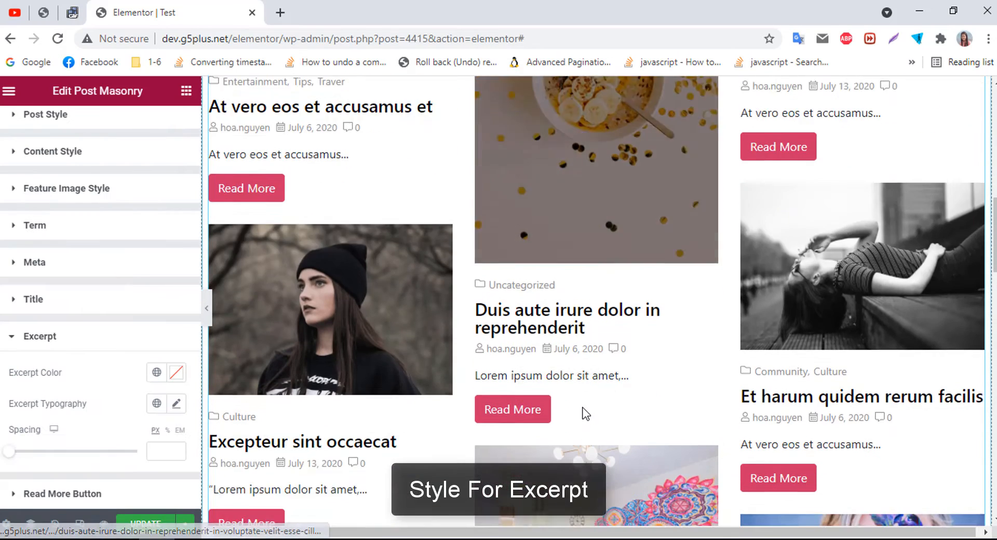
scroll(585, 414, "down", 4)
left_click(10, 453)
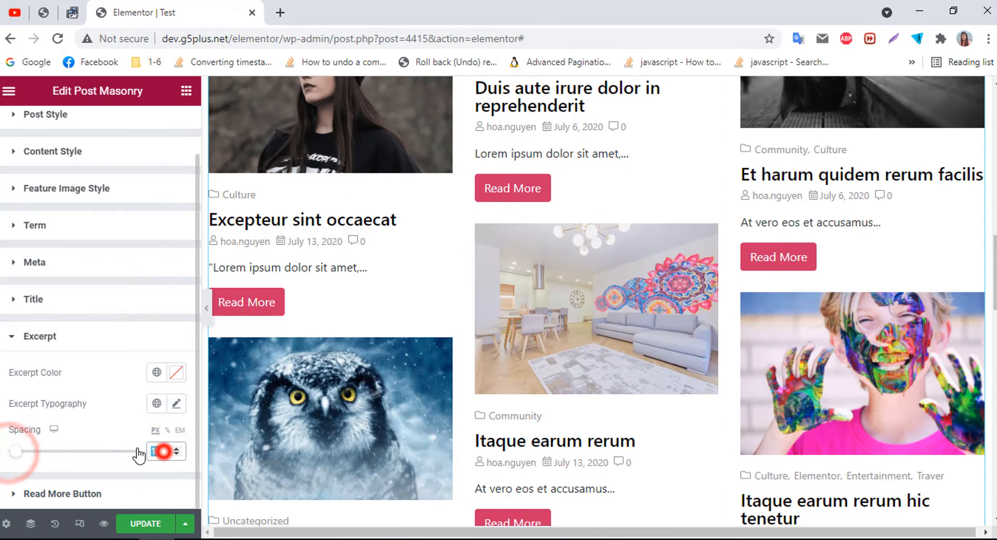
Try a 13 px font size for the Read More button and clear it
left_click(122, 498)
left_click(176, 167)
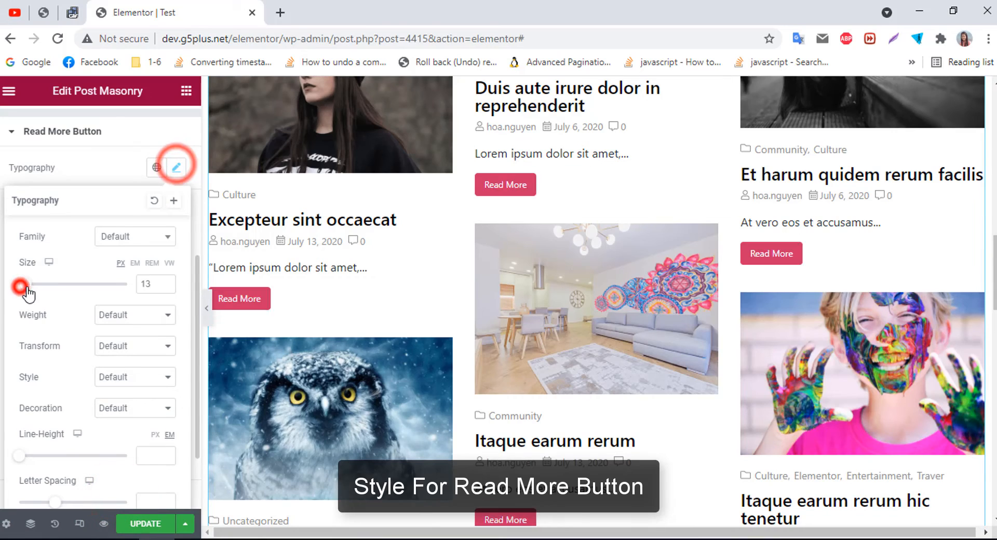
left_click_drag(27, 289, 31, 286)
left_click(89, 177)
Set the Read More button's type to Outline, its scheme to Secondary and its shape to Square
left_click(144, 210)
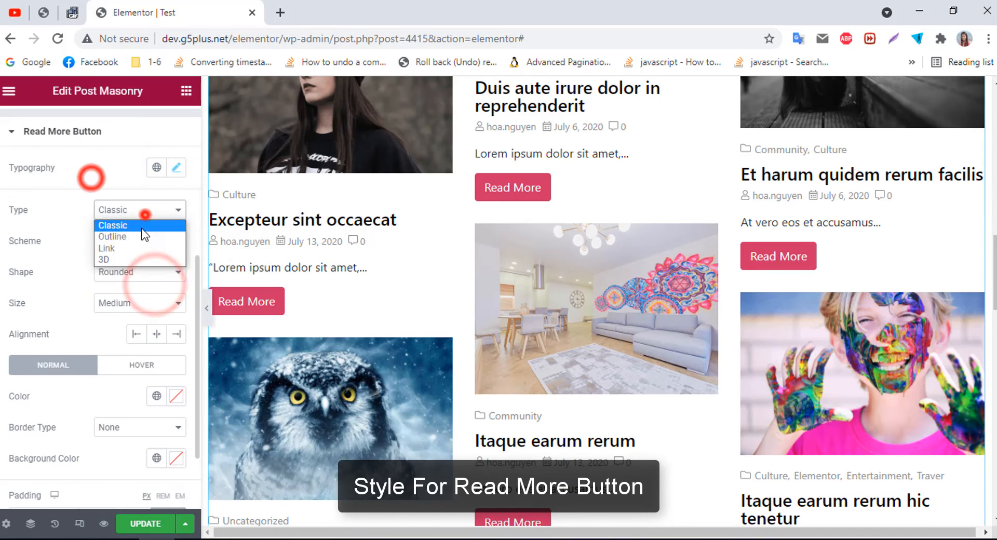
left_click(139, 240)
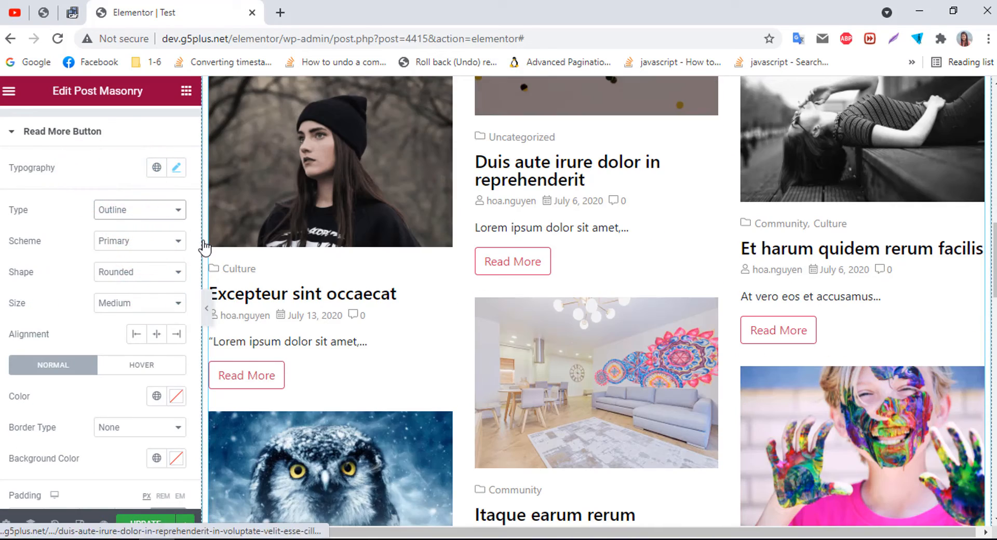
left_click(116, 240)
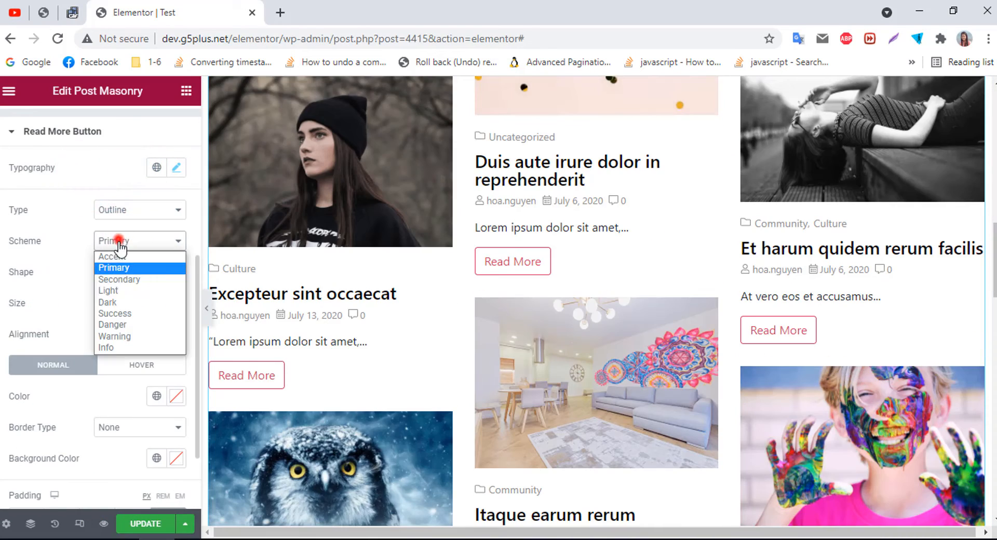
left_click(122, 274)
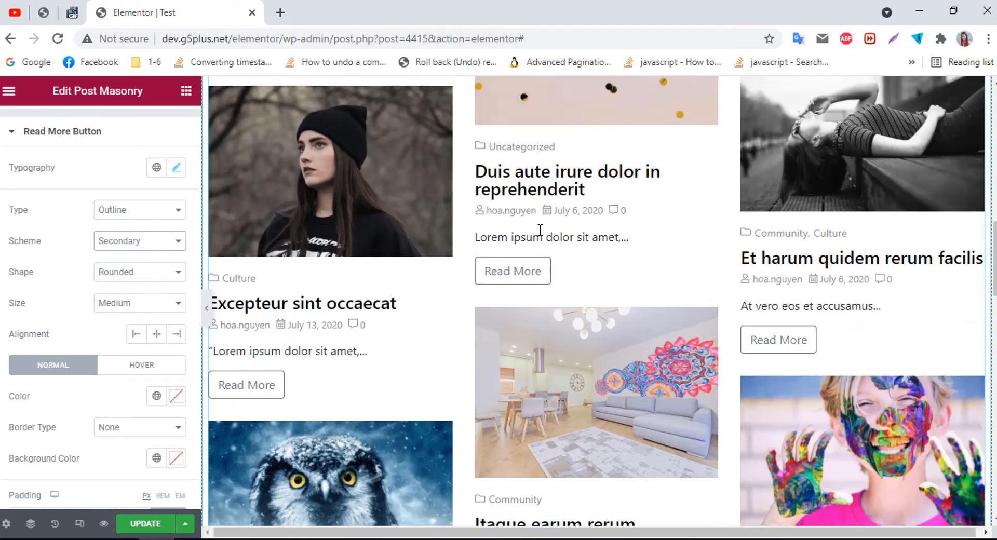
left_click(119, 271)
left_click(123, 296)
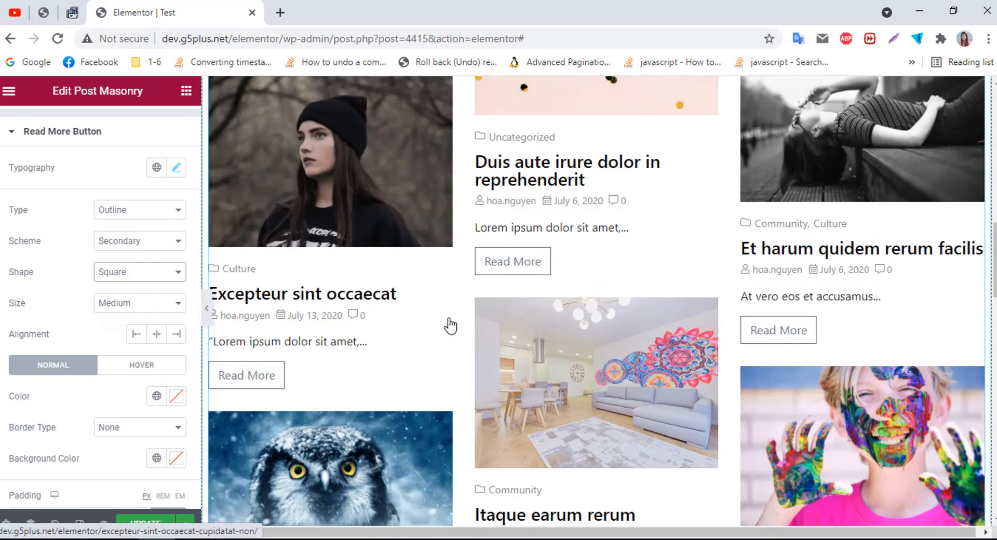
Choose the Medium size for the Read More button, try center alignment and settle on left alignment
left_click(120, 302)
left_click(113, 338)
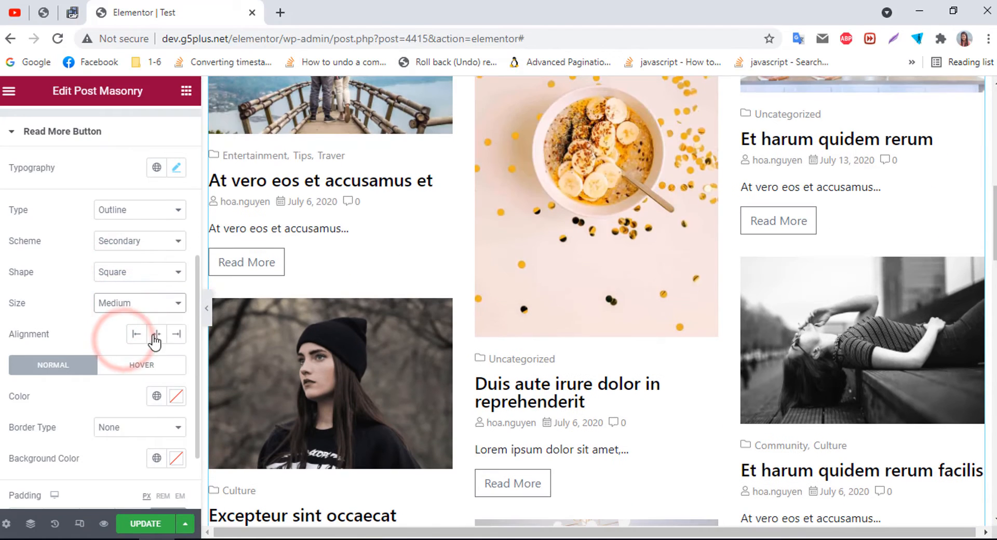
left_click(156, 334)
left_click(136, 334)
Try out the normal text color of the Read More button and reset it
scroll(172, 312, "down", 2)
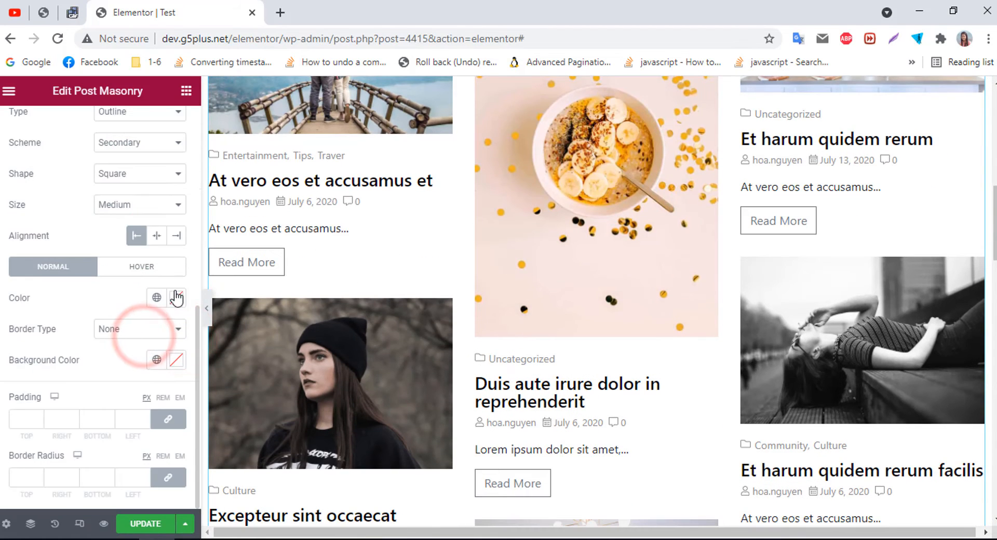
left_click(178, 295)
left_click(325, 204)
left_click(69, 309)
Try a Solid border of width 1 with a custom color on the Read More button, then return the border type to None
left_click(125, 328)
left_click(119, 354)
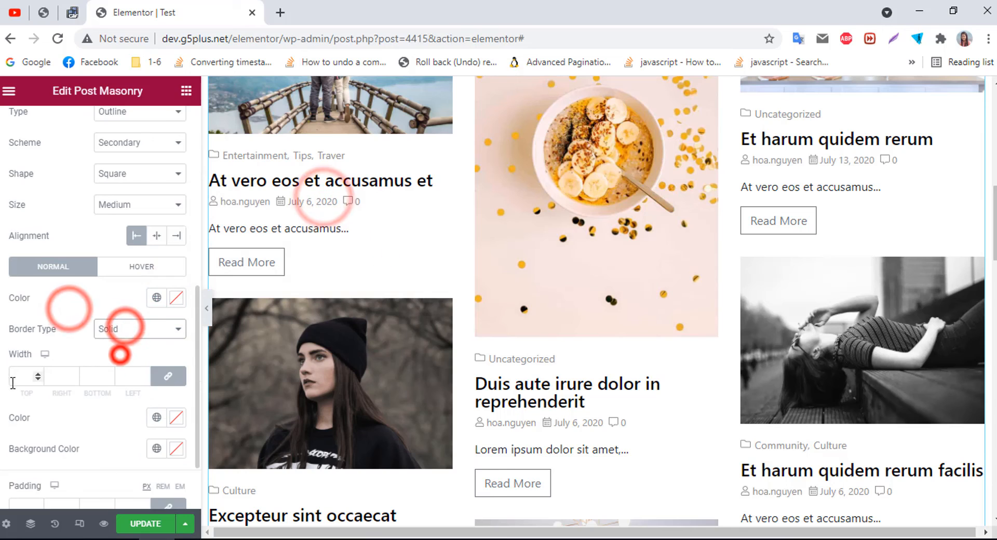
left_click(172, 421)
left_click(227, 259)
left_click(209, 184)
left_click(48, 298)
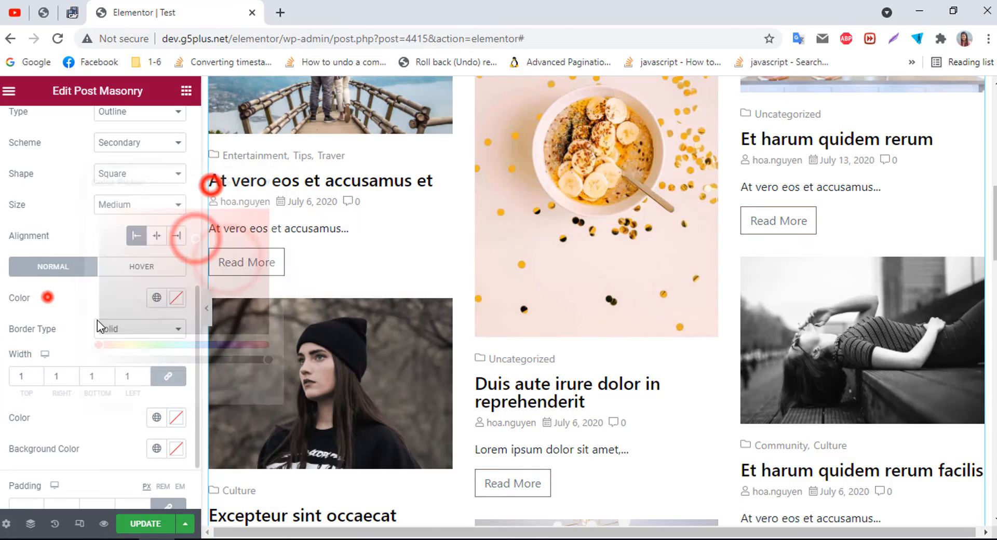
left_click(138, 326)
left_click(129, 341)
Try a light background color for the normal state of the Read More button and reset it
left_click(173, 355)
left_click(235, 172)
left_click(208, 125)
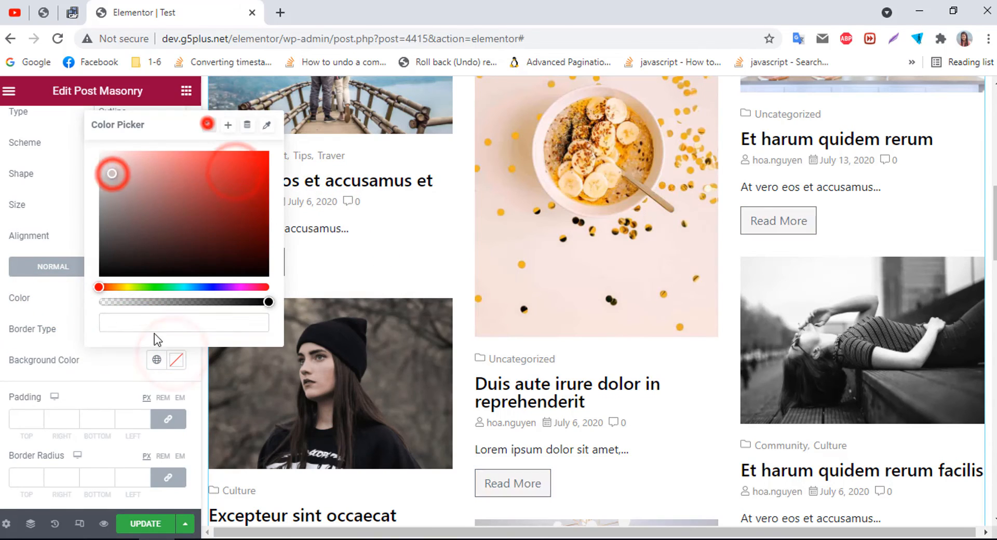
left_click(119, 362)
Try the button's hover colors with text #BD4747, border #D11B1B and a custom background, then reset them
left_click(161, 266)
left_click(176, 298)
left_click(318, 252)
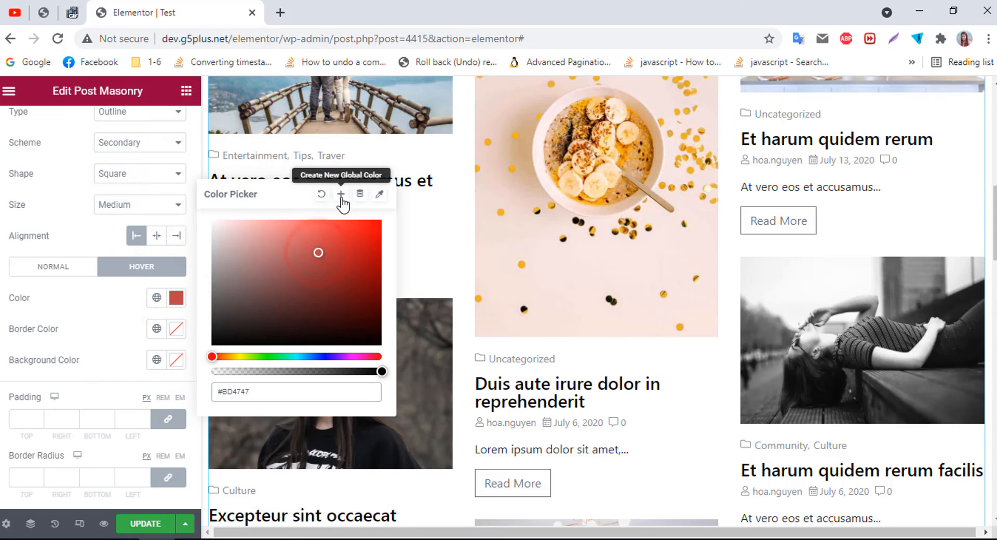
left_click(176, 329)
left_click(247, 142)
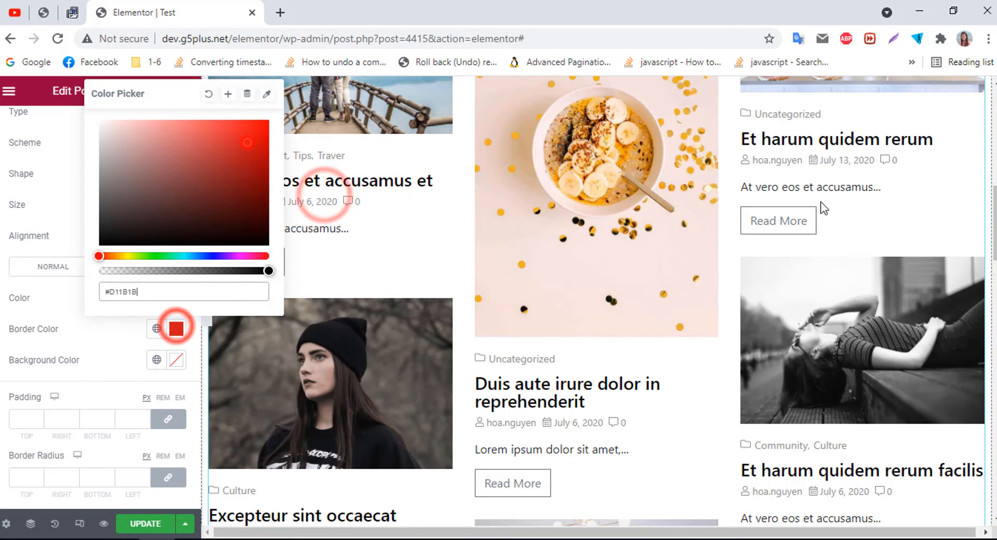
left_click(177, 361)
left_click(109, 176)
left_click(208, 126)
left_click(97, 363)
Try a padding of 20 px and a border radius of 20 px on the Read More button, clearing both values
left_click(24, 419)
type("20")
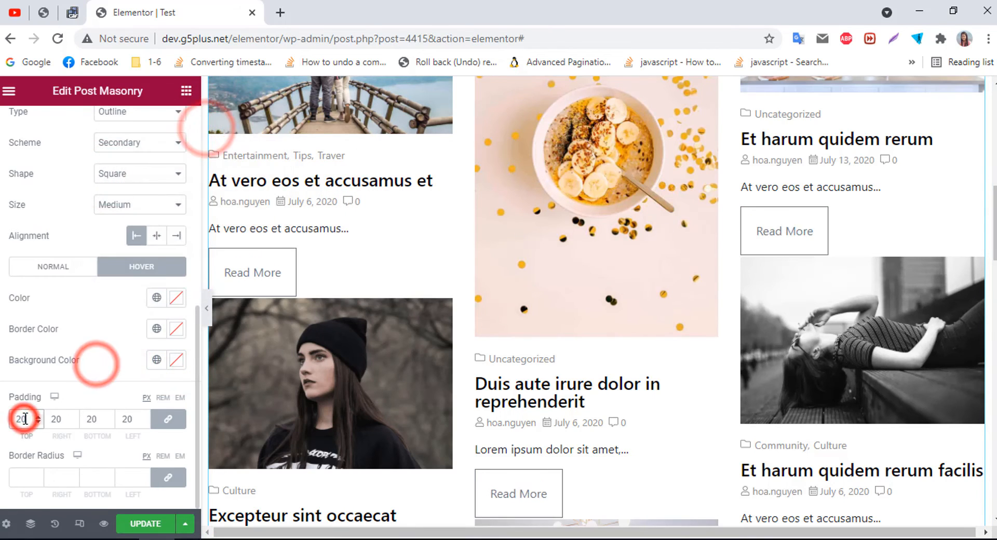
key("BackSpace")
key("BackSpace")
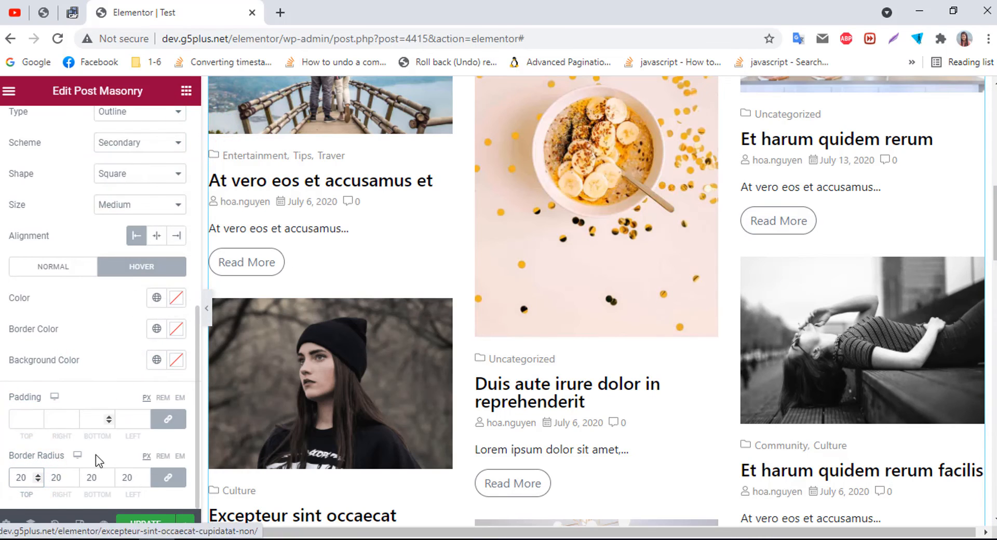
key("BackSpace")
key("BackSpace")
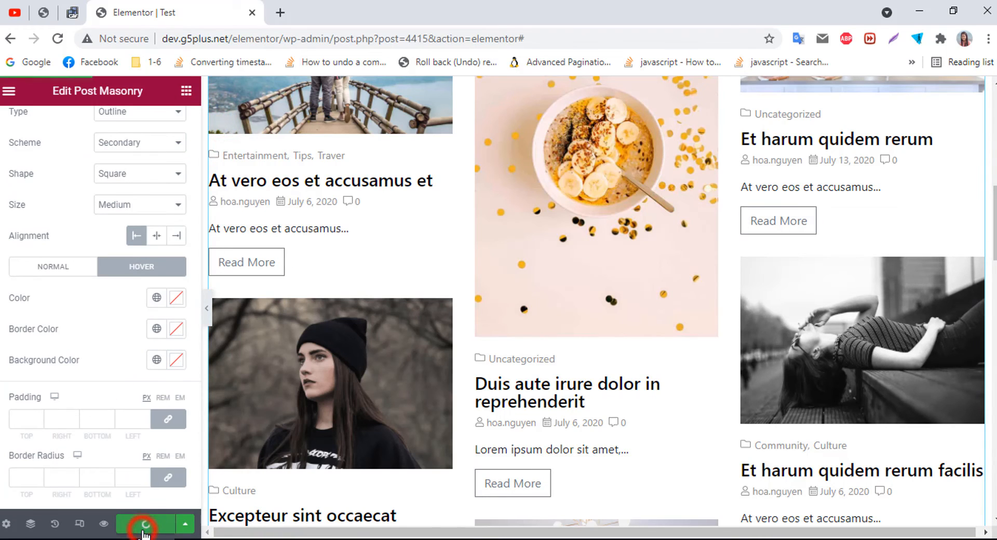
Open the page preview and examine the post masonry grid and its Read More buttons from start to end
left_click(101, 524)
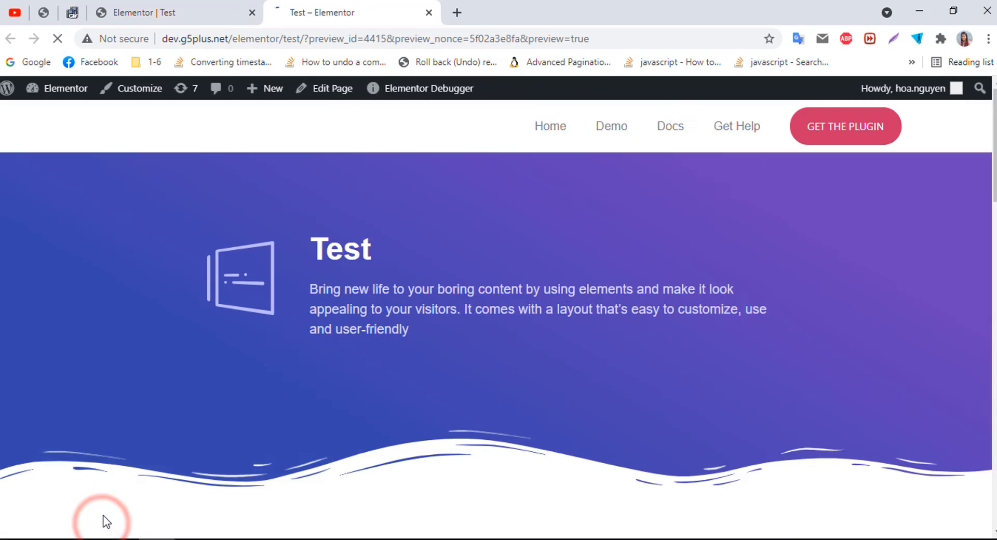
scroll(371, 410, "down", 5)
scroll(371, 410, "down", 15)
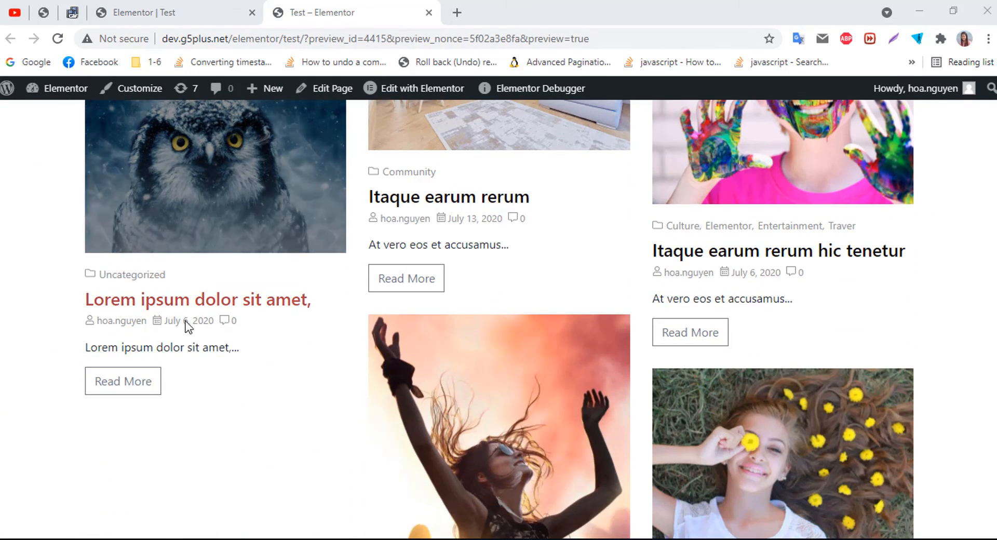
scroll(513, 380, "down", 7)
scroll(512, 380, "up", 15)
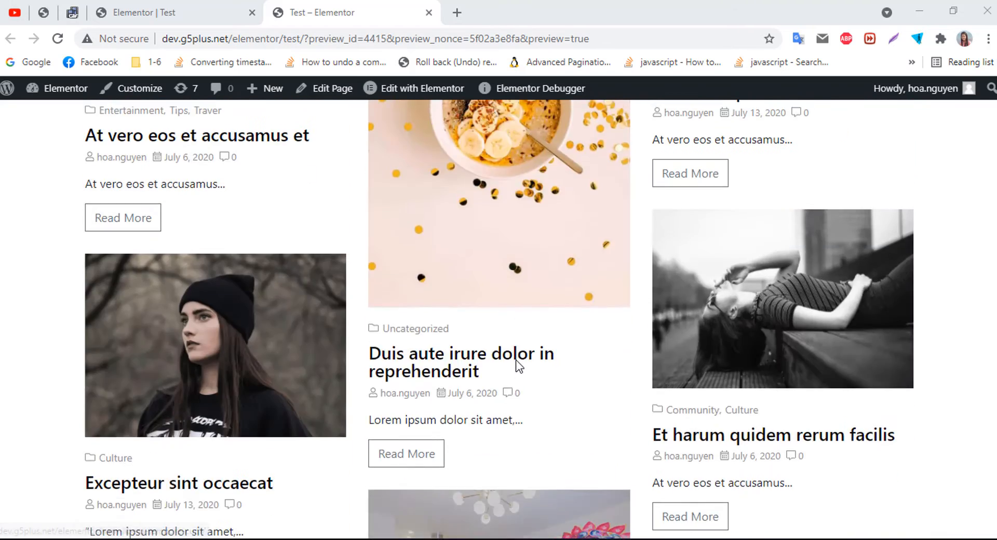
scroll(520, 369, "up", 2)
scroll(520, 369, "down", 5)
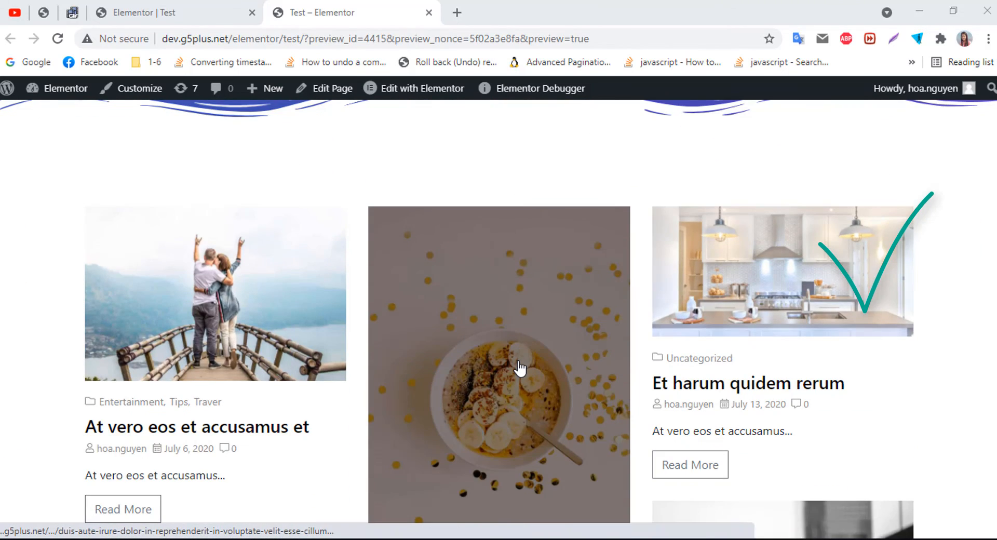